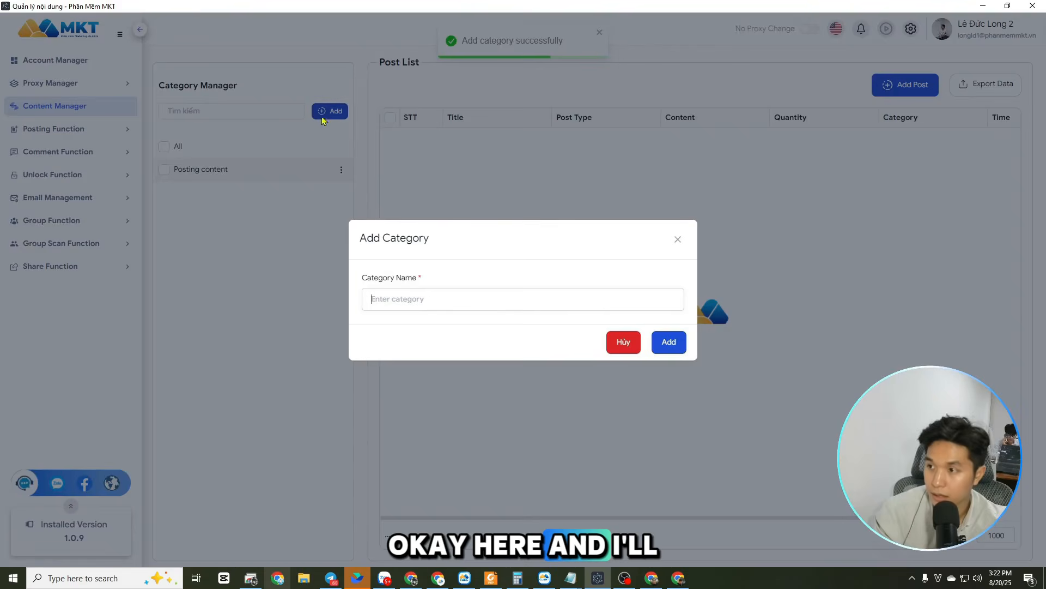
Create a category named "Comment content"
{"action": "left_click", "coordinate": [422, 300]}
{"action": "type", "text": "Comment content"}
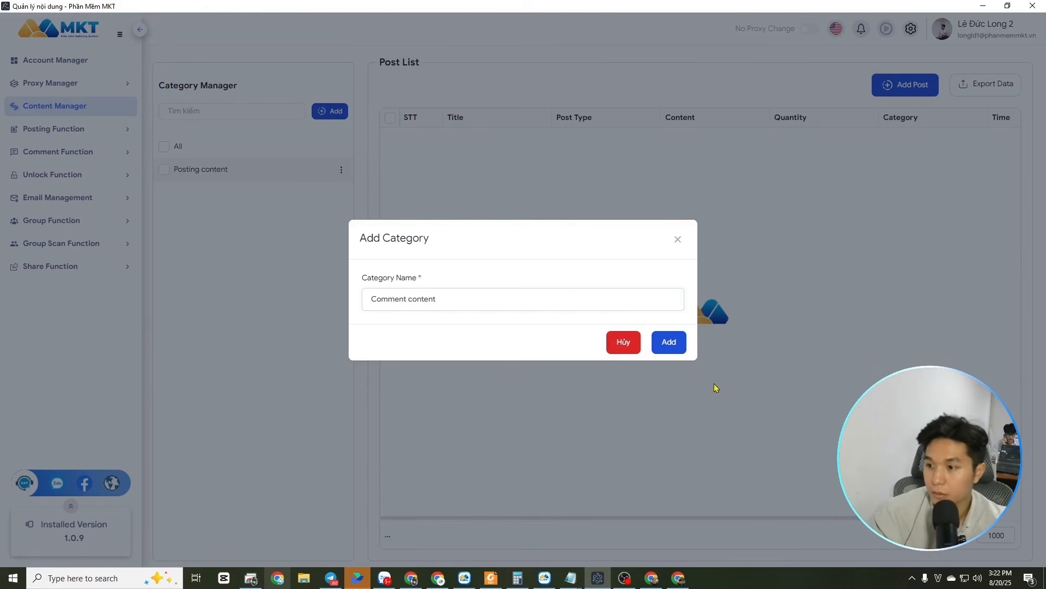
{"action": "left_click", "coordinate": [678, 346]}
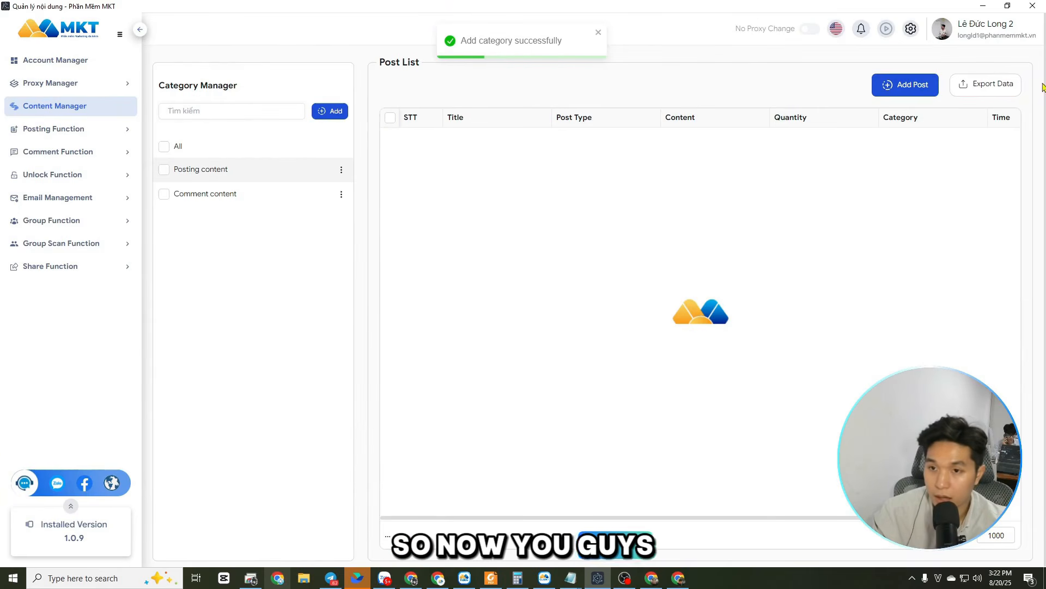
Start a new post in the "Posting content" category with the type Post
{"action": "left_click", "coordinate": [904, 88]}
{"action": "left_click", "coordinate": [381, 108]}
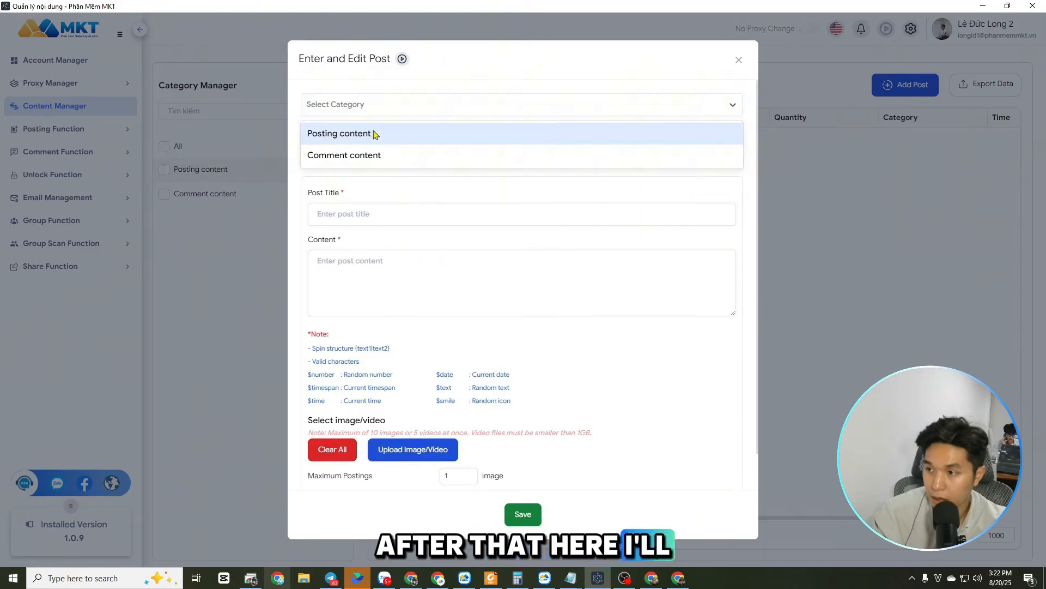
{"action": "left_click", "coordinate": [357, 136]}
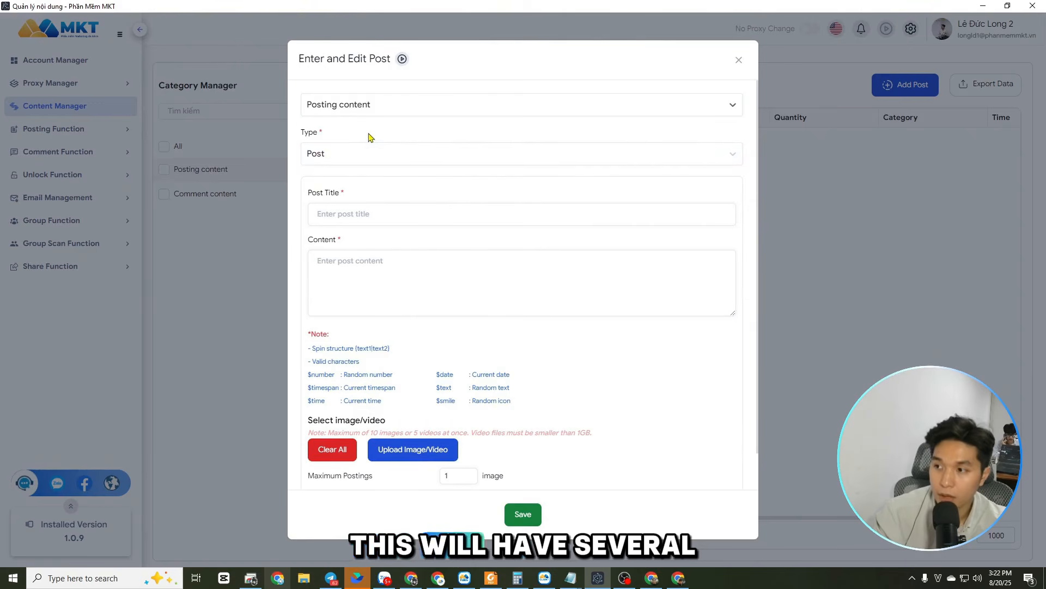
{"action": "left_click", "coordinate": [355, 155]}
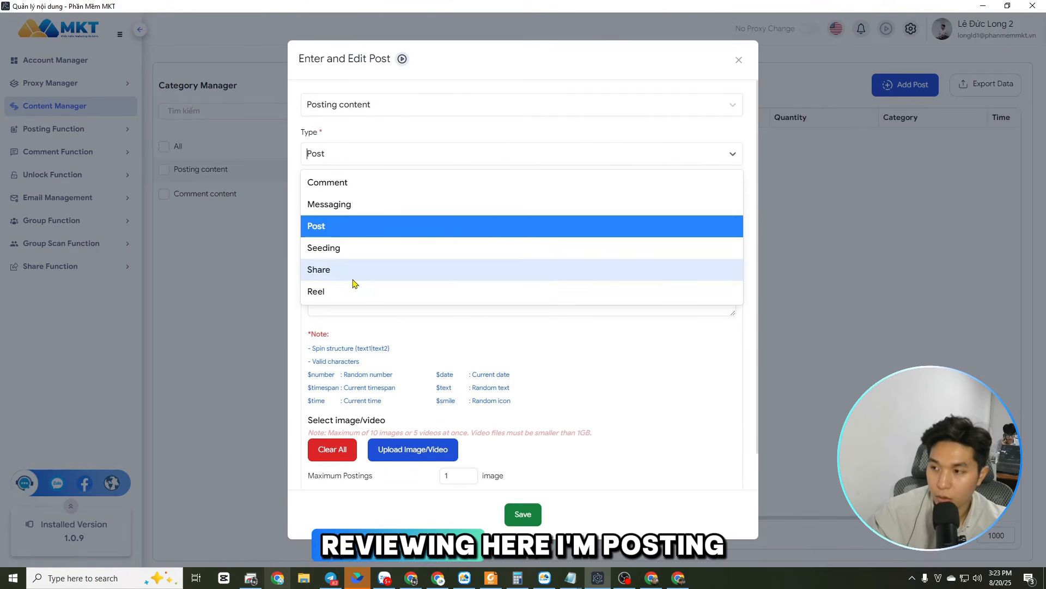
{"action": "left_click", "coordinate": [364, 226]}
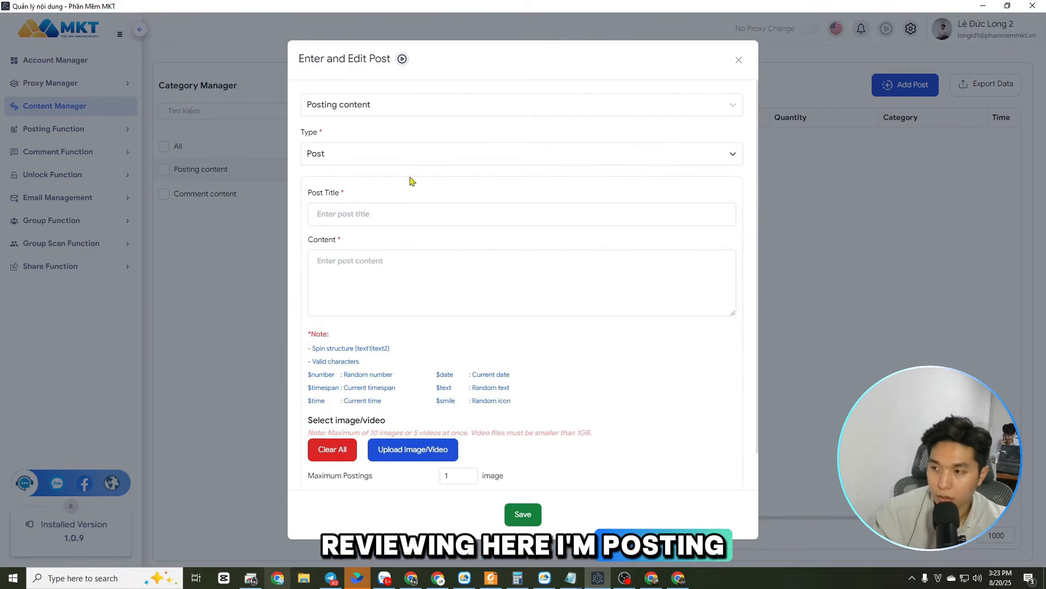
Enter "Content Fashion 1" as the post title
{"action": "left_click", "coordinate": [360, 213]}
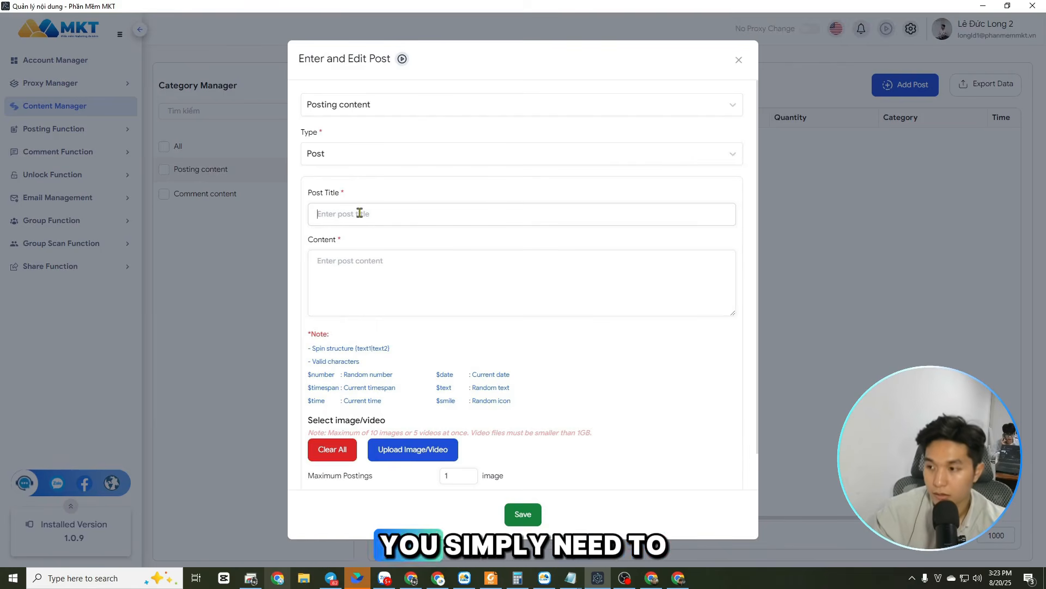
{"action": "type", "text": "Content"}
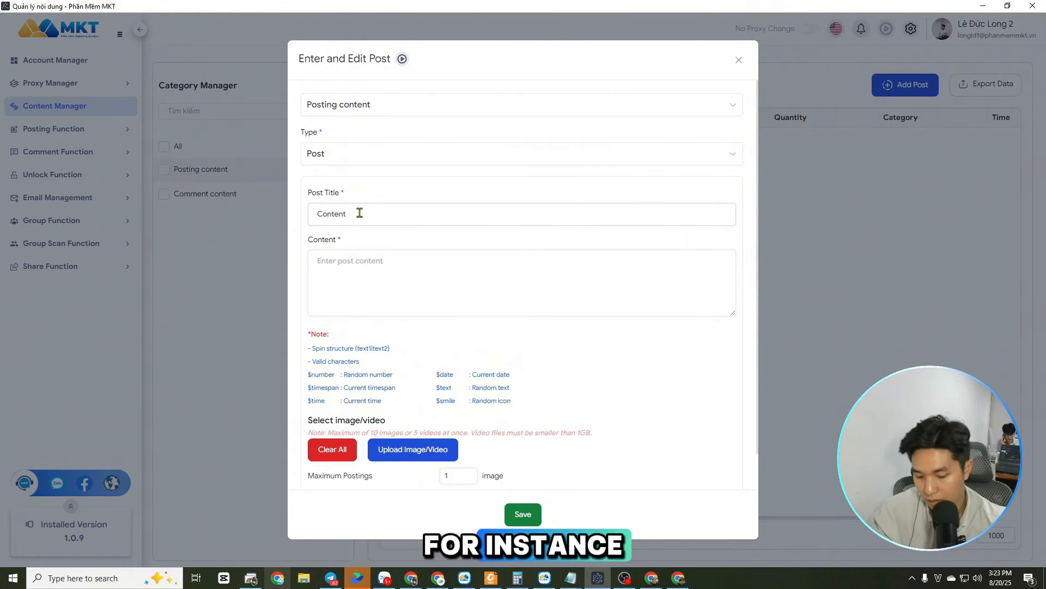
{"action": "type", "text": " 1F"}
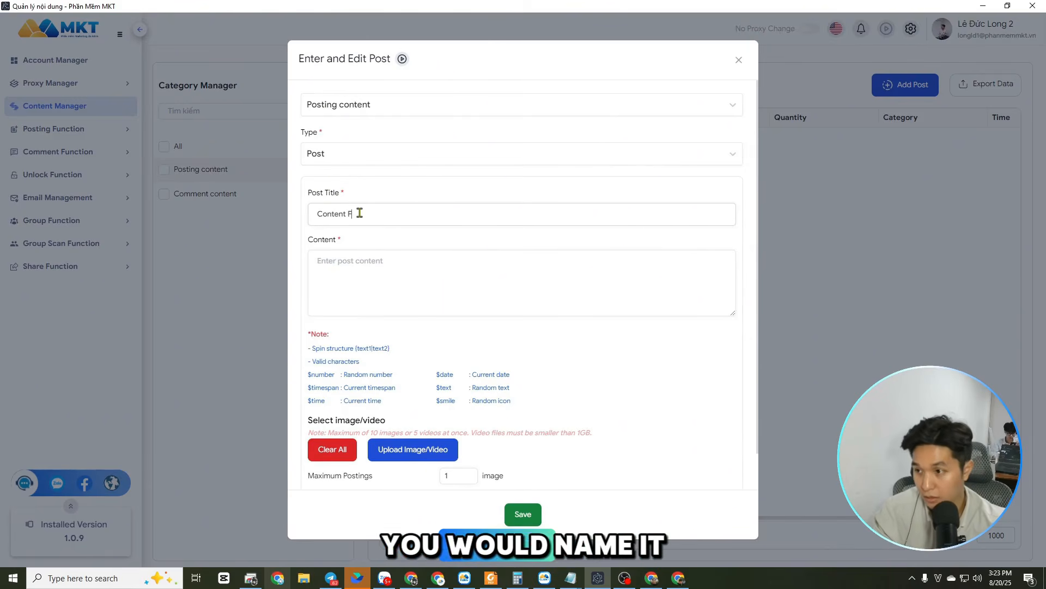
{"action": "type", "text": "h"}
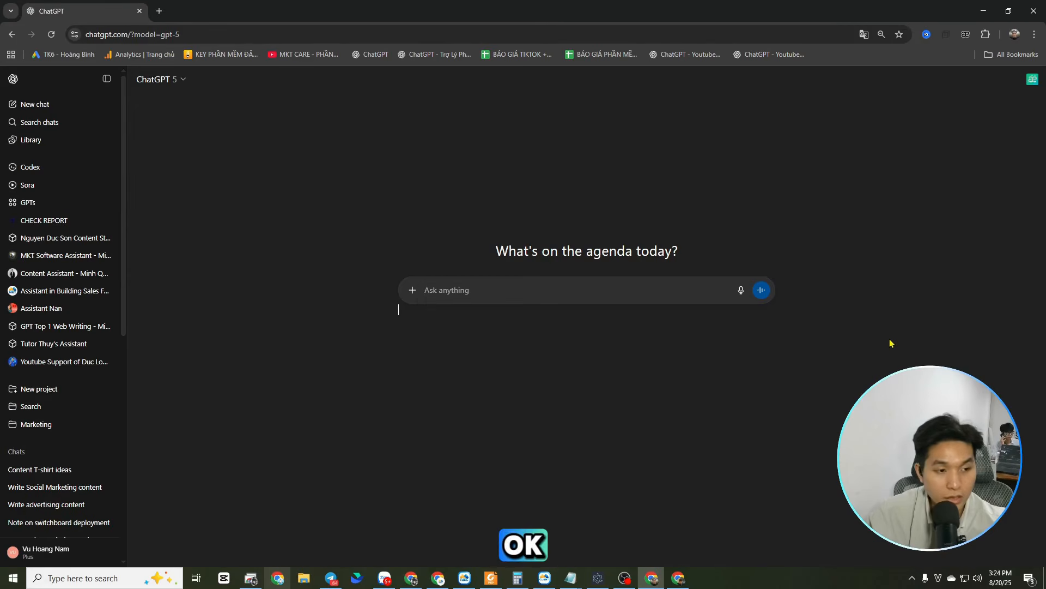
Submit the prompt "create a content for my product is a T-shirts" in ChatGPT
{"action": "left_click", "coordinate": [504, 295]}
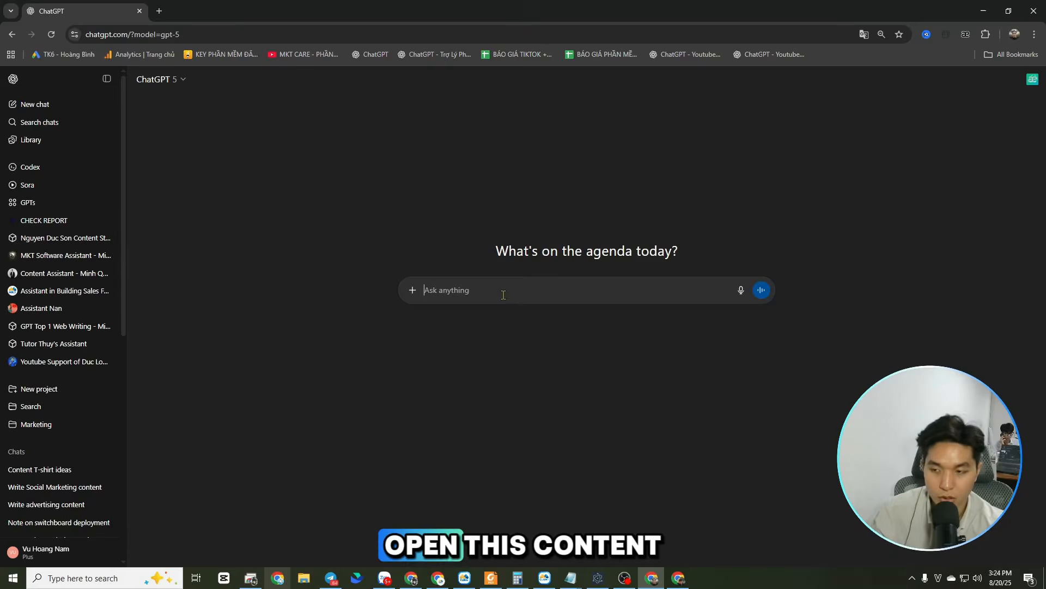
{"action": "type", "text": "create "}
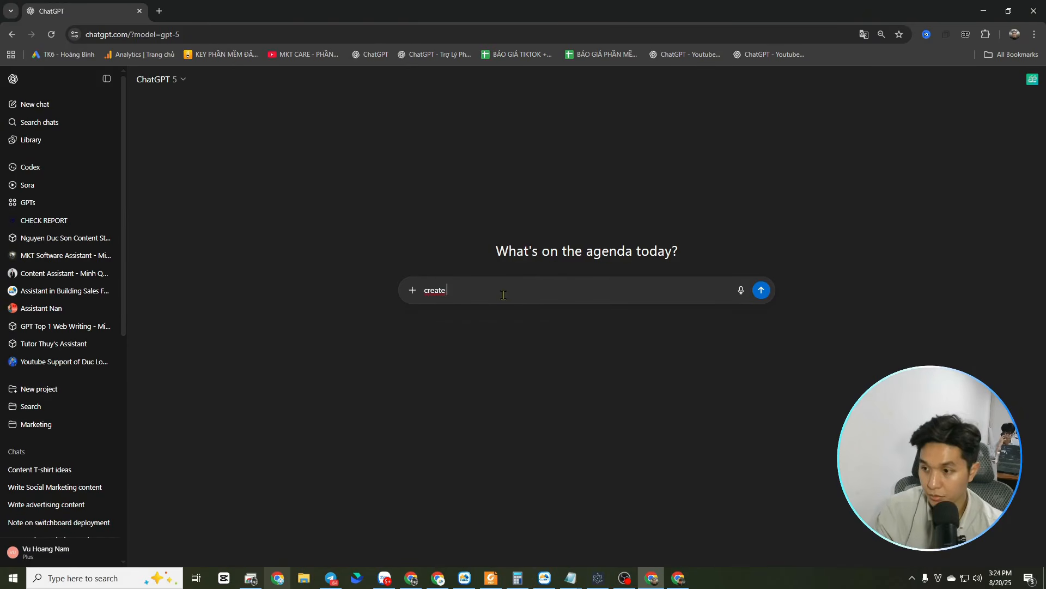
{"action": "type", "text": "a conten"}
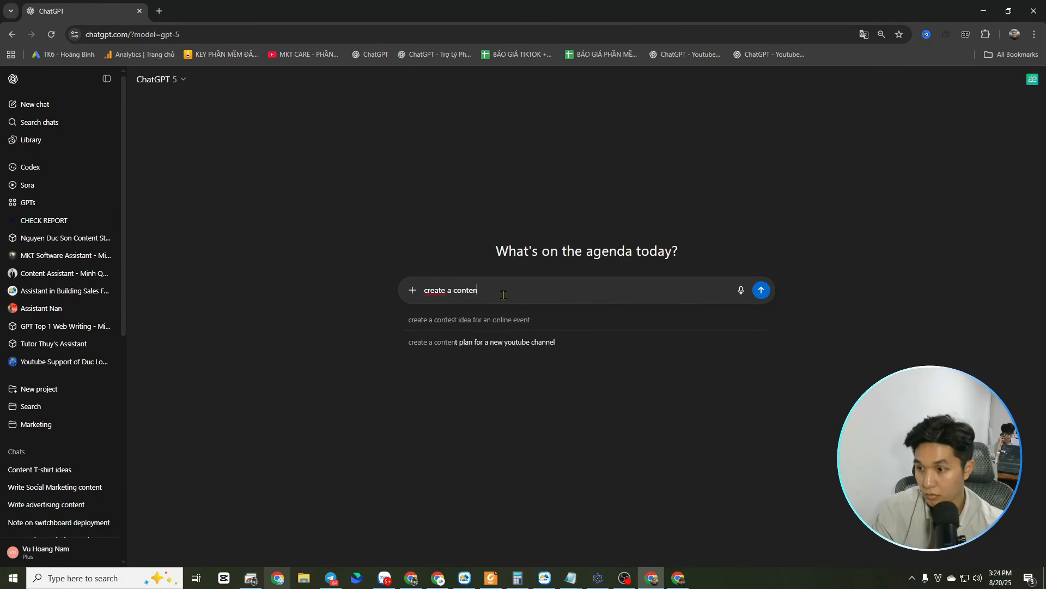
{"action": "type", "text": "t"}
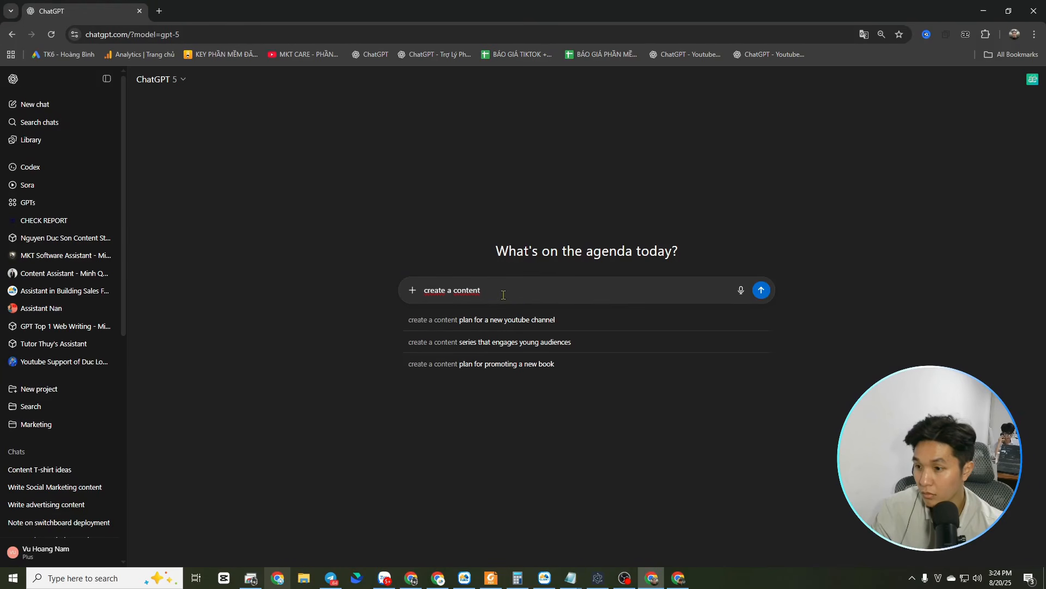
{"action": "type", "text": " for m"}
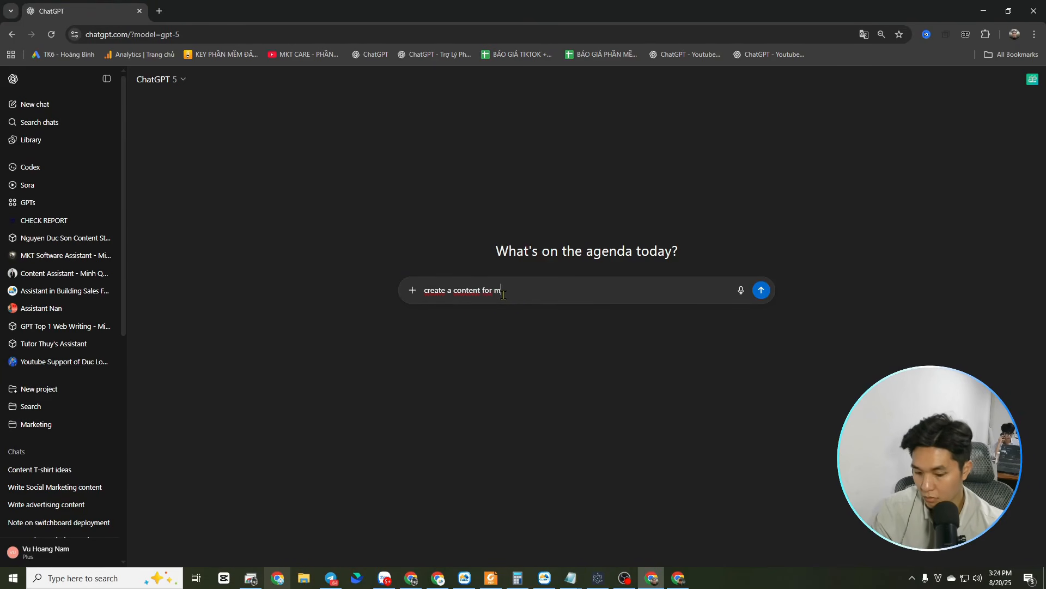
{"action": "type", "text": "y product is a T-shirts"}
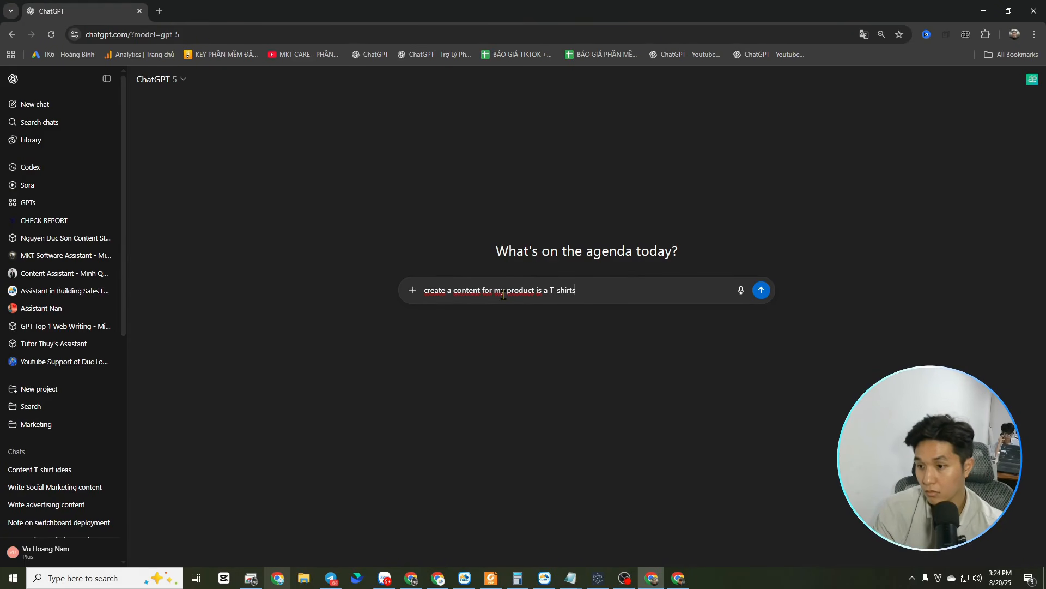
{"action": "key", "text": "Return"}
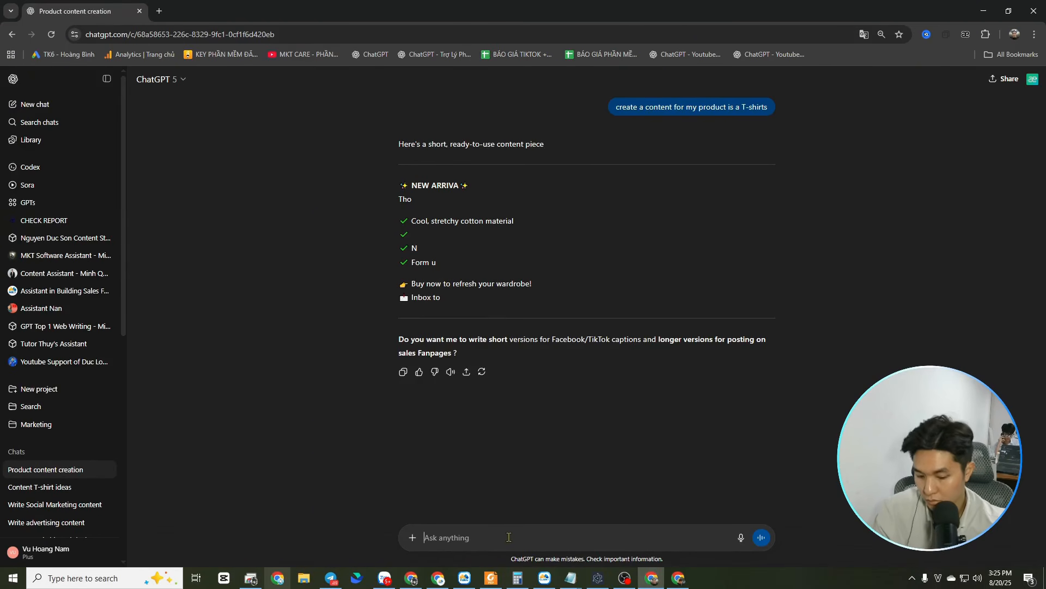
Ask for a longer version of the T-shirt text by replying "longer", and look through the translated answer
{"action": "type", "text": "longers"}
{"action": "key", "text": "Return"}
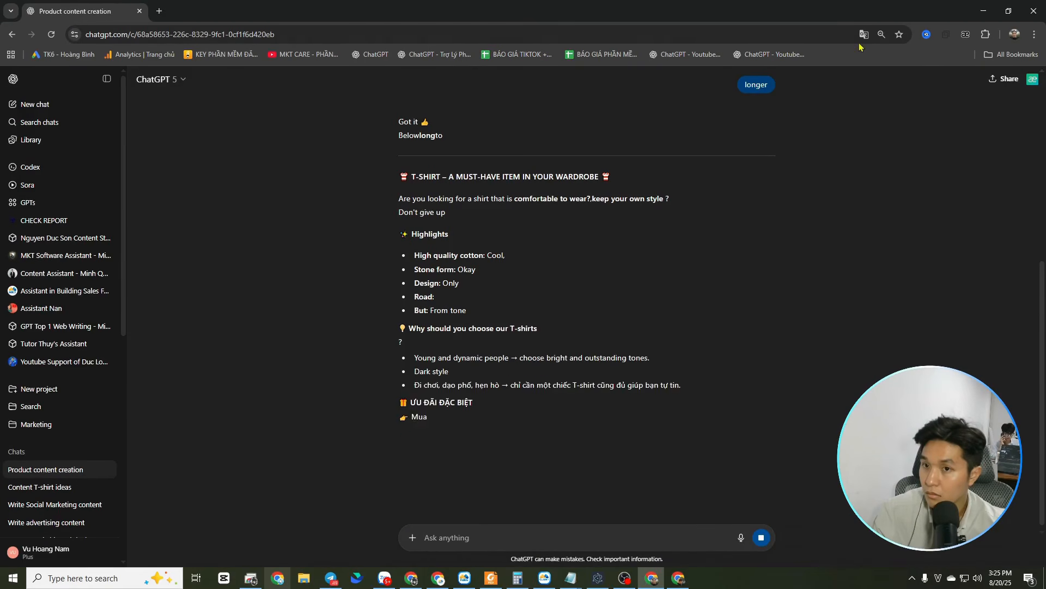
{"action": "left_click", "coordinate": [864, 34]}
{"action": "left_click", "coordinate": [820, 357]}
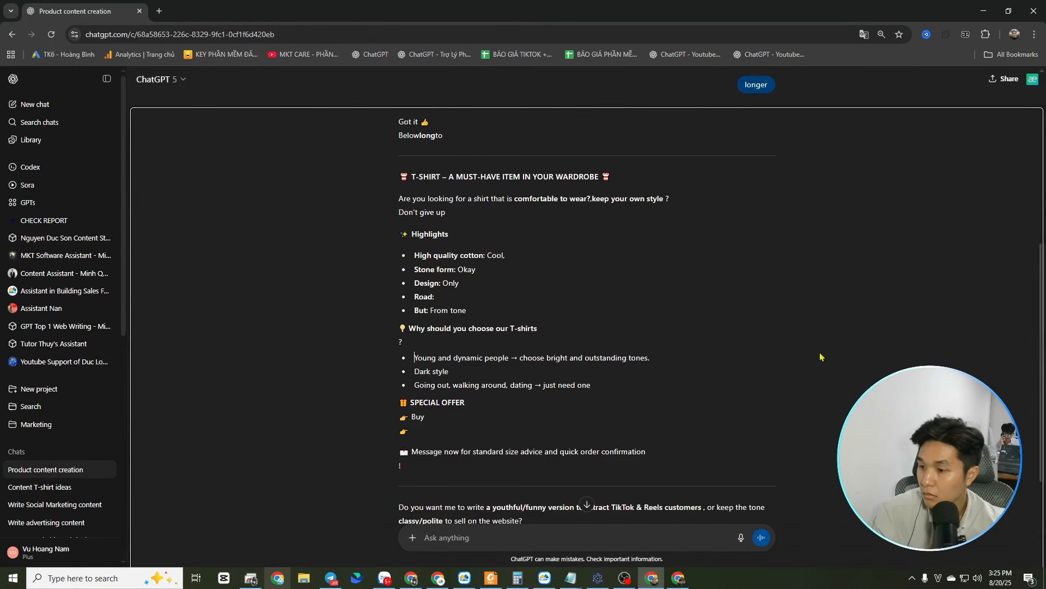
{"action": "left_click", "coordinate": [983, 153]}
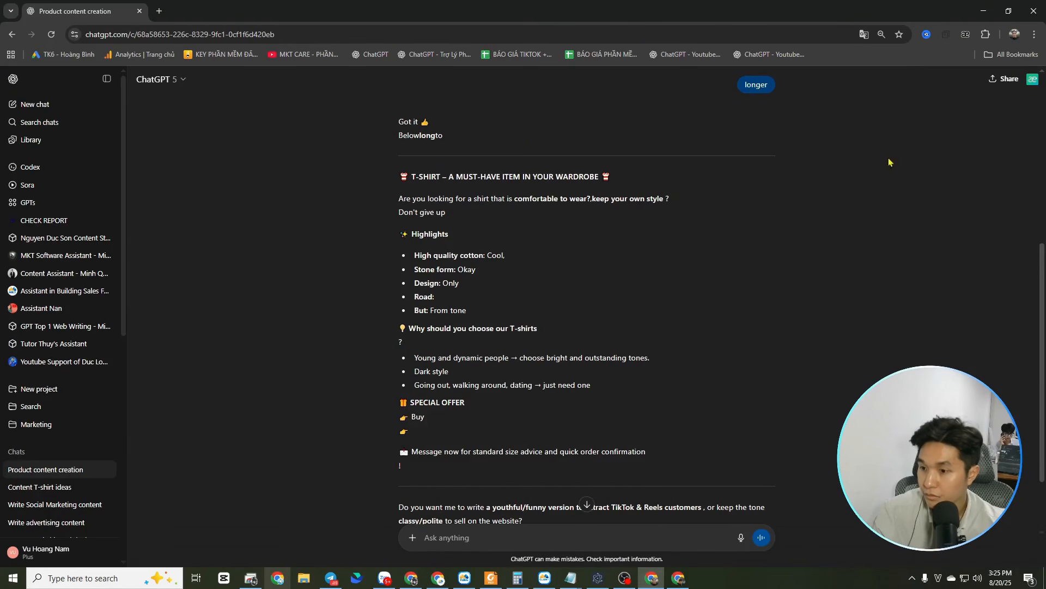
{"action": "scroll", "coordinate": [515, 438], "scroll_direction": "up", "scroll_amount": 4}
{"action": "scroll", "coordinate": [491, 327], "scroll_direction": "down", "scroll_amount": 4}
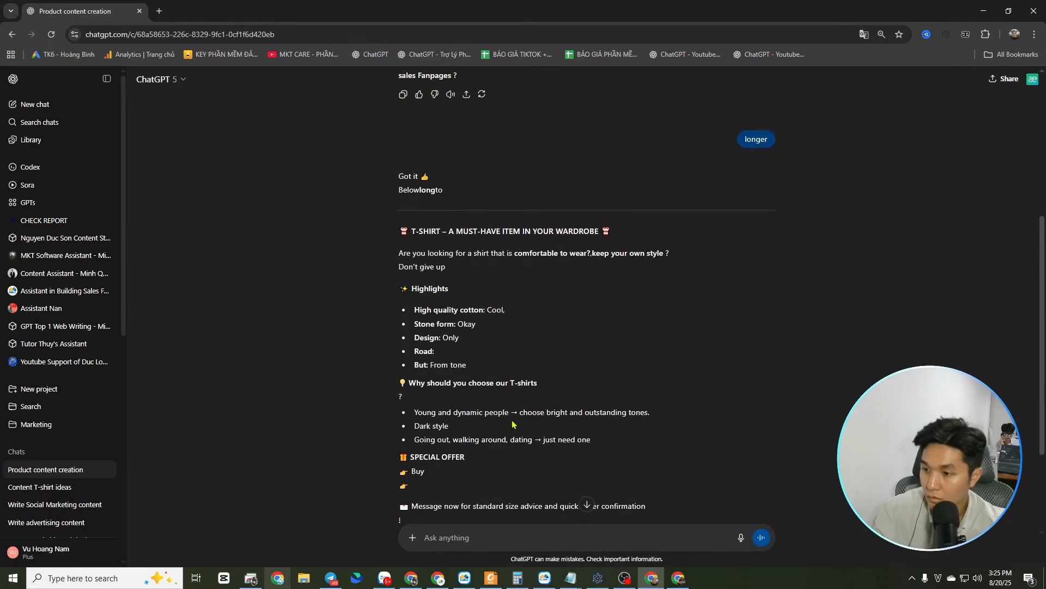
Copy the long T-shirt text from its headline to the order confirmation line and paste it as the new post's content in the MKT software
{"action": "left_click_drag", "start_coordinate": [427, 160], "coordinate": [688, 470]}
{"action": "key", "text": "ctrl+c"}
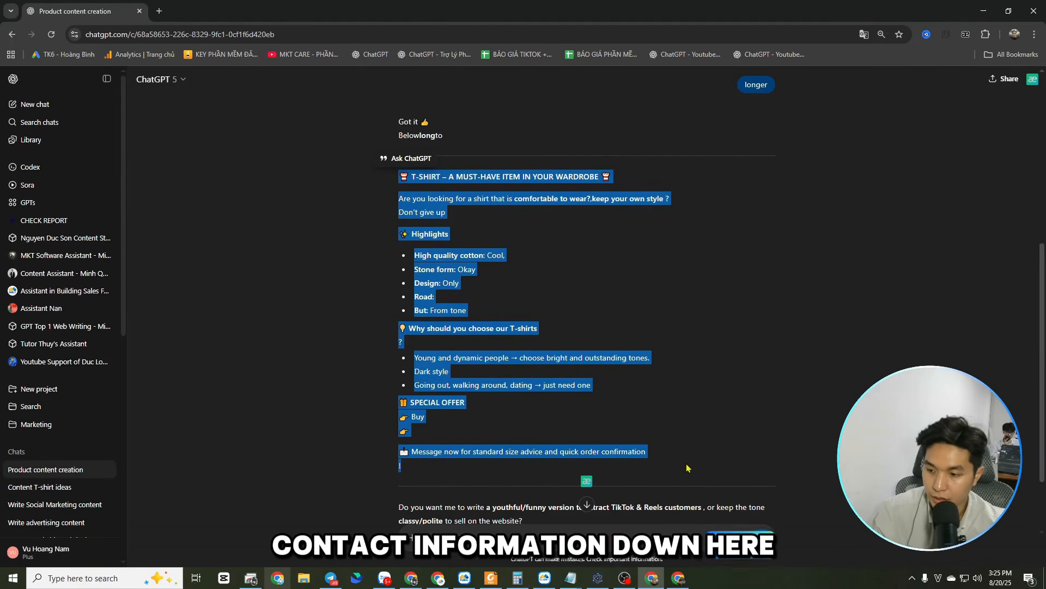
{"action": "left_click", "coordinate": [543, 580]}
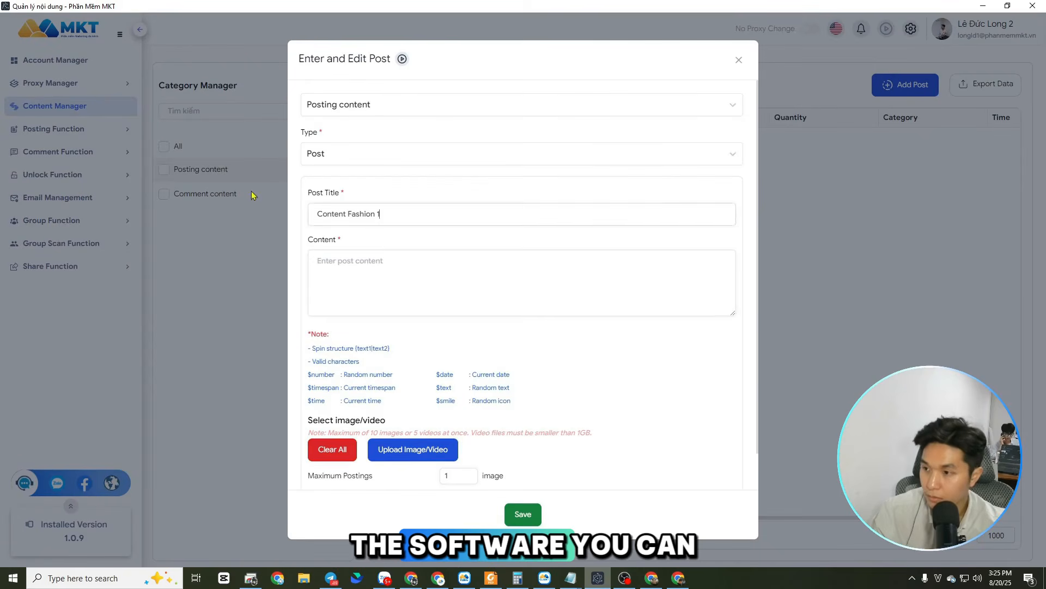
{"action": "left_click", "coordinate": [375, 261]}
{"action": "key", "text": "ctrl+v"}
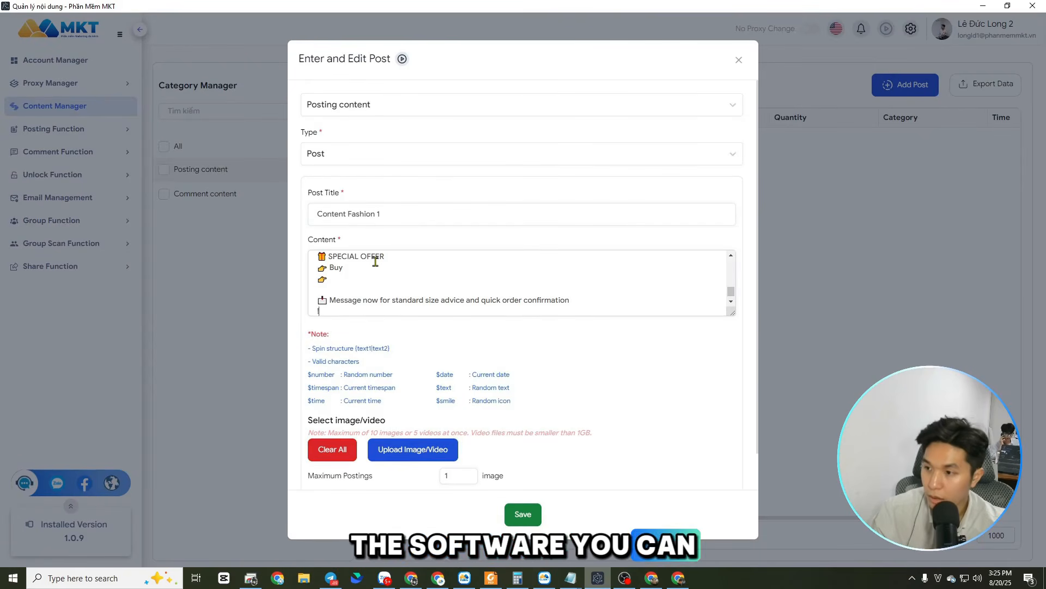
Remove the blank line above "Message now for standard size advice" and add the Telegram contact handle at the end of the content
{"action": "left_click", "coordinate": [339, 288]}
{"action": "key", "text": "BackSpace"}
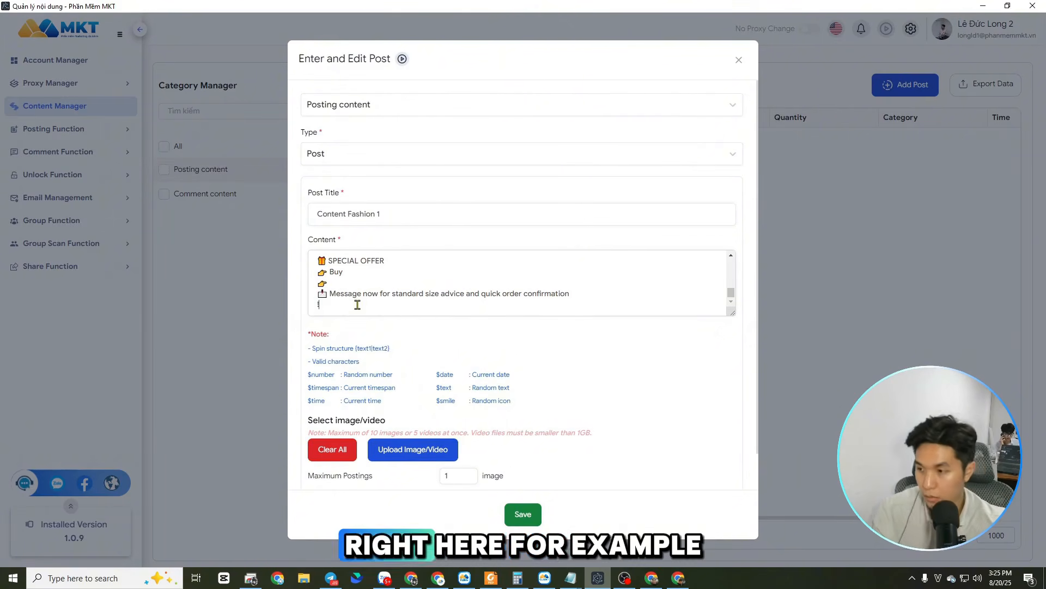
{"action": "type", "text": "Te"}
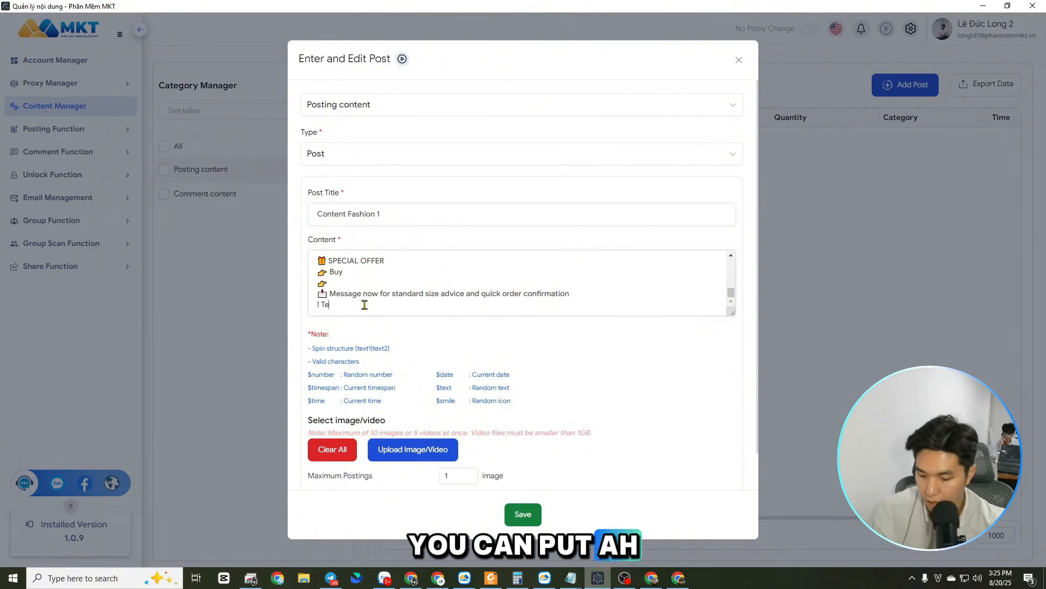
{"action": "type", "text": "legram: @duclongmarketing"}
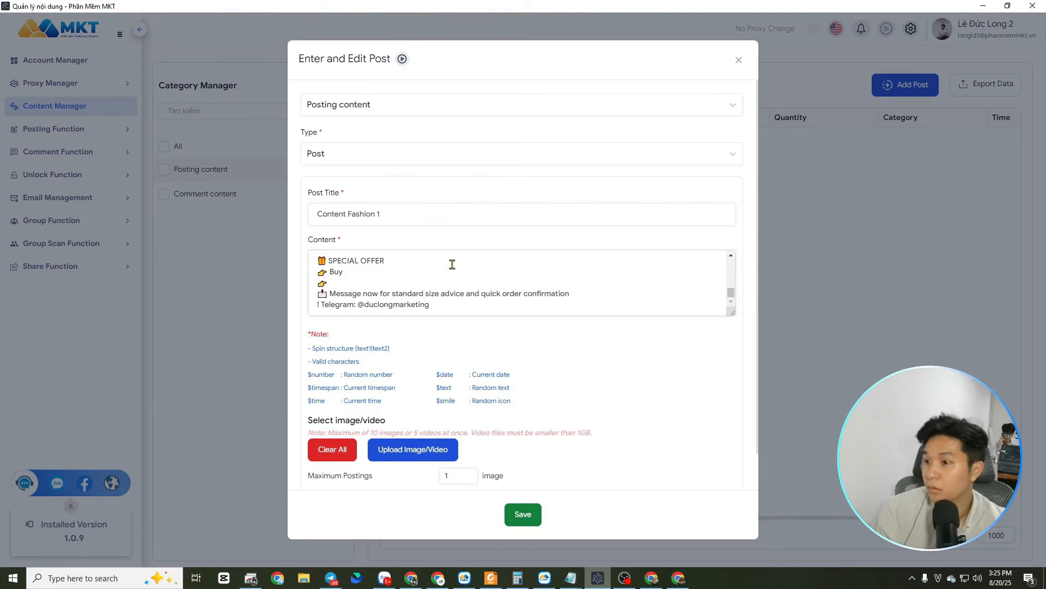
{"action": "scroll", "coordinate": [435, 299], "scroll_direction": "up", "scroll_amount": 2}
{"action": "scroll", "coordinate": [435, 300], "scroll_direction": "down", "scroll_amount": 2}
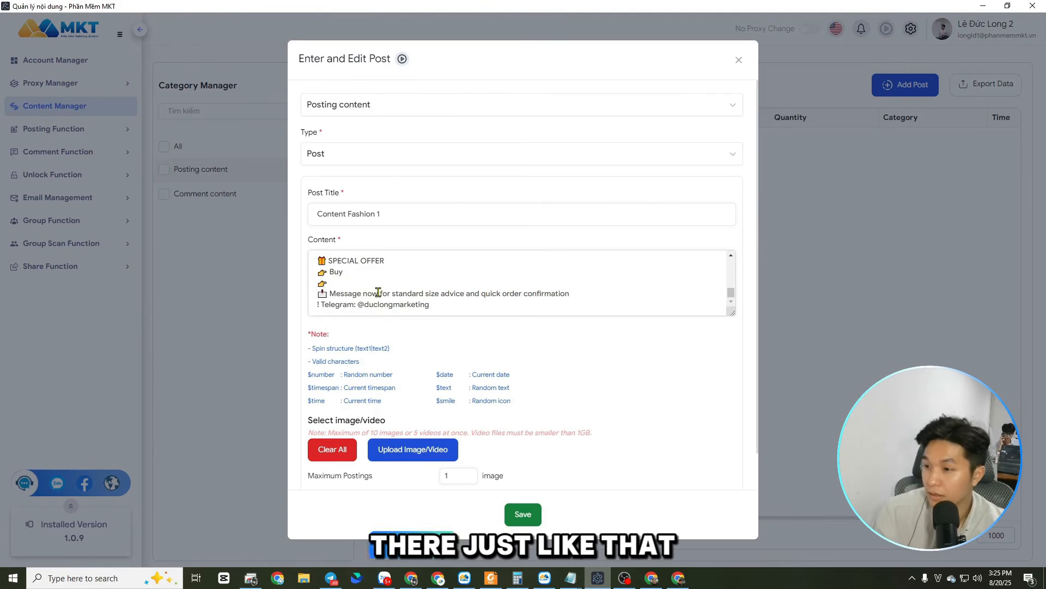
Delete the empty pointing-hand line and the blank lines between the "Young and dynamic people" line and the special offer
{"action": "left_click", "coordinate": [344, 284]}
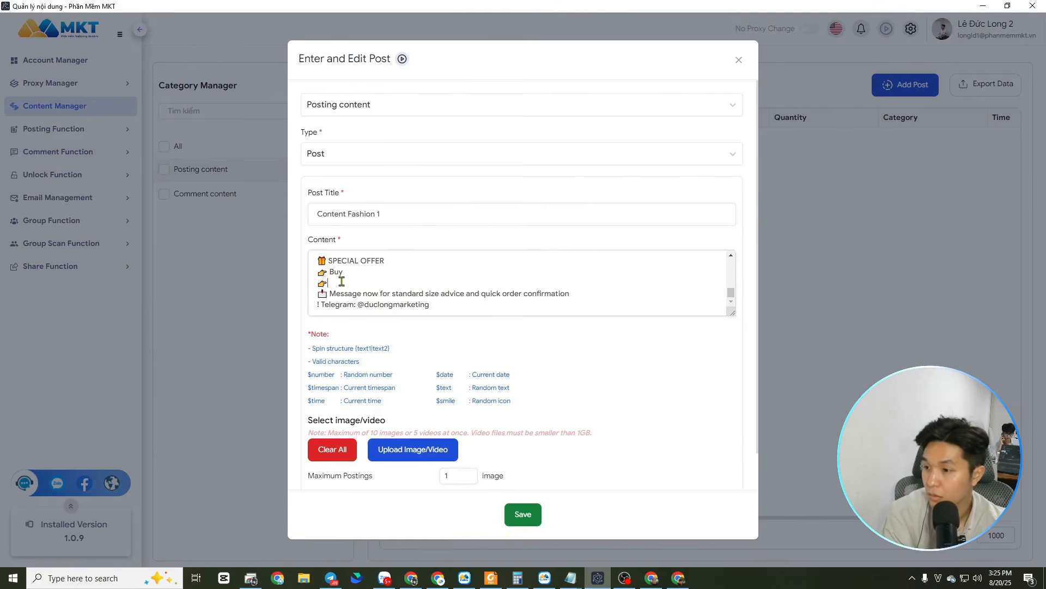
{"action": "scroll", "coordinate": [430, 286], "scroll_direction": "up", "scroll_amount": 3}
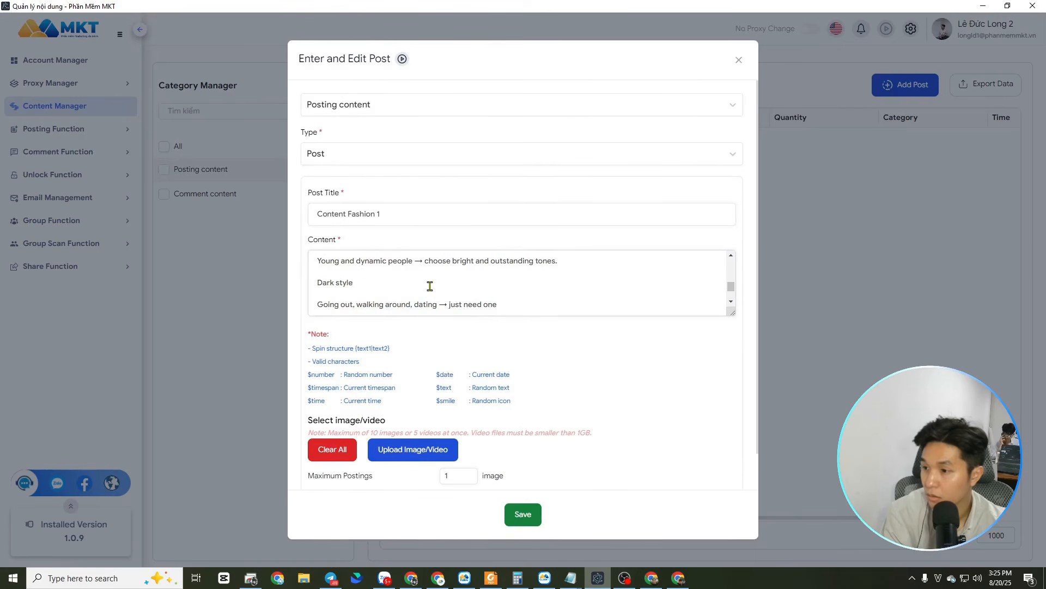
{"action": "scroll", "coordinate": [334, 293], "scroll_direction": "down", "scroll_amount": 3}
{"action": "scroll", "coordinate": [342, 261], "scroll_direction": "up", "scroll_amount": 3}
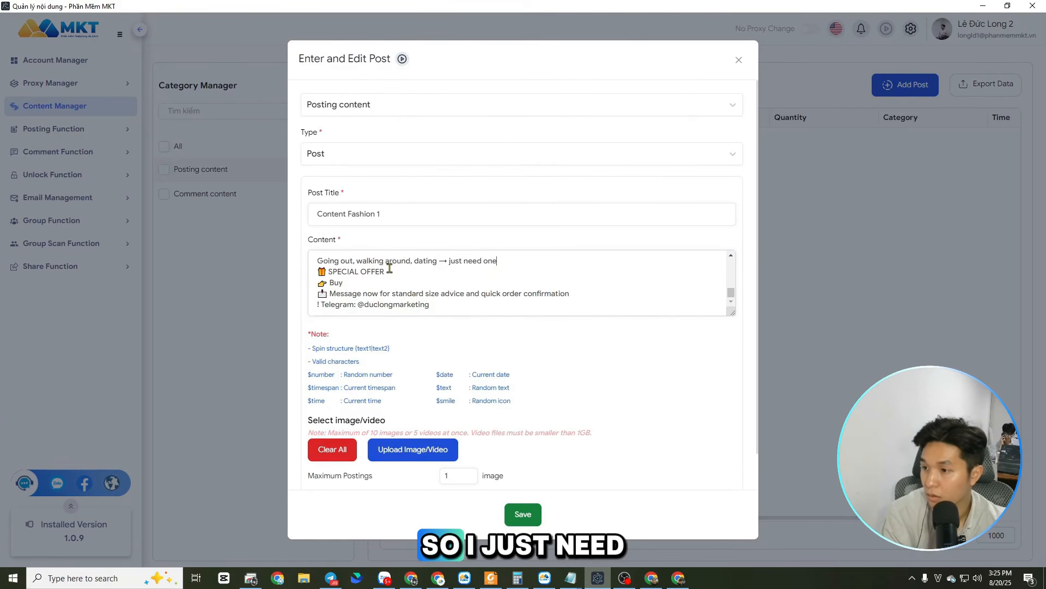
{"action": "left_click", "coordinate": [339, 286]}
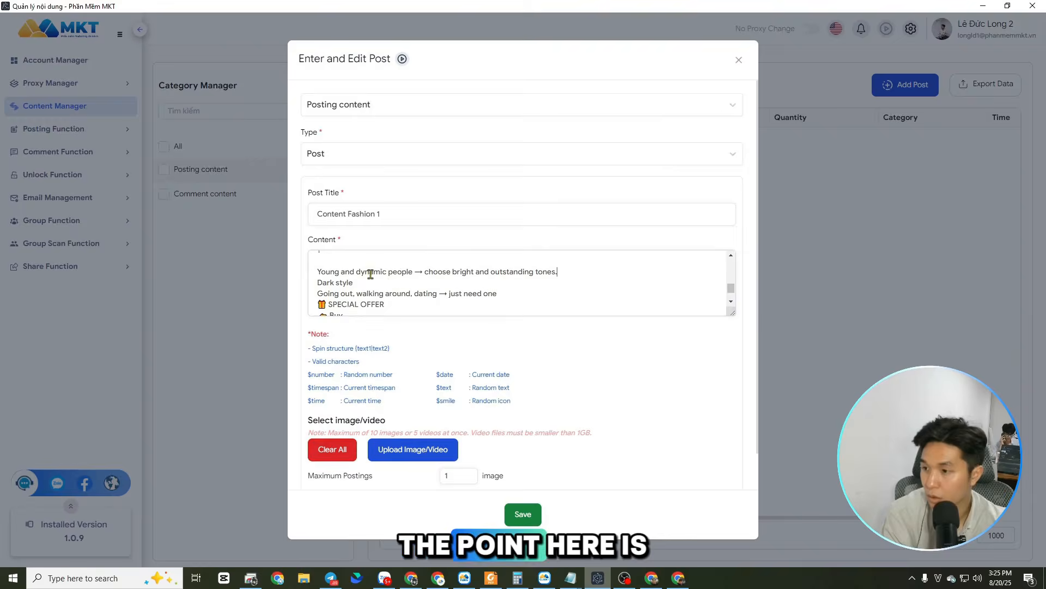
{"action": "key", "text": "BackSpace"}
{"action": "scroll", "coordinate": [376, 275], "scroll_direction": "up", "scroll_amount": 3}
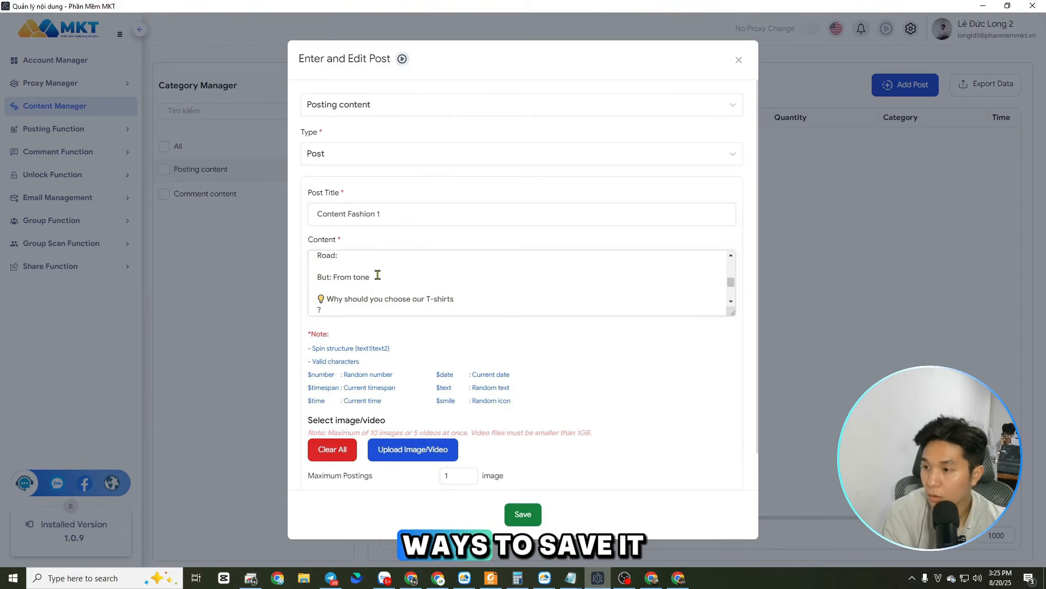
Delete the stray question mark line under "Why should you choose our T-shirts" and the blank lines around "But: From tone"
{"action": "left_click", "coordinate": [331, 307]}
{"action": "key", "text": "BackSpace"}
{"action": "key", "text": "BackSpace"}
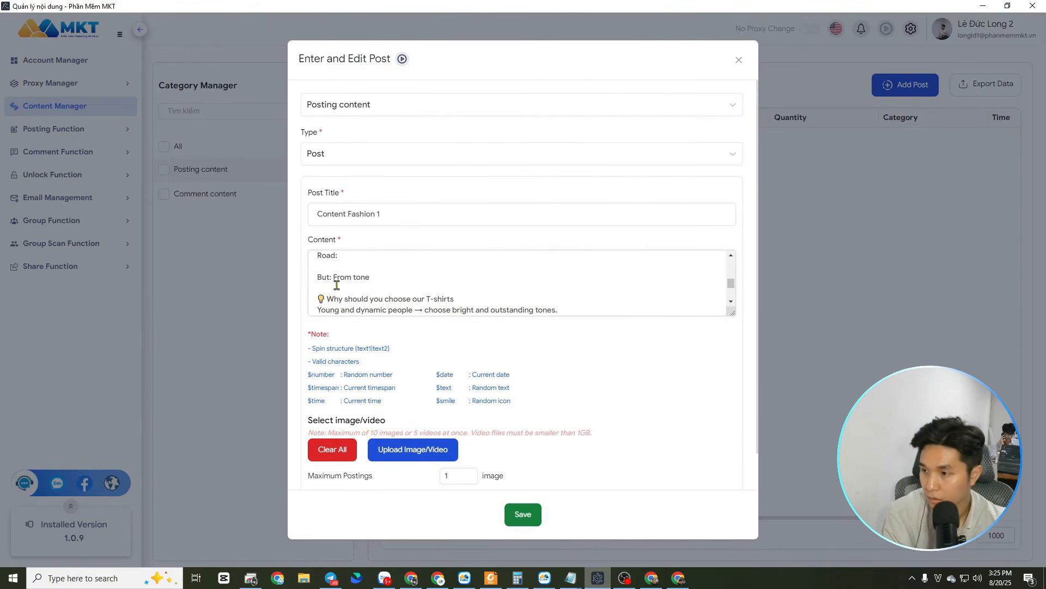
{"action": "left_click", "coordinate": [337, 285]}
{"action": "key", "text": "BackSpace"}
{"action": "left_click", "coordinate": [340, 267]}
{"action": "key", "text": "BackSpace"}
Remove the blank lines separating the "High quality cotton", "Stone form", "Design" and "Road" lines
{"action": "scroll", "coordinate": [337, 276], "scroll_direction": "up", "scroll_amount": 3}
{"action": "left_click", "coordinate": [326, 294]}
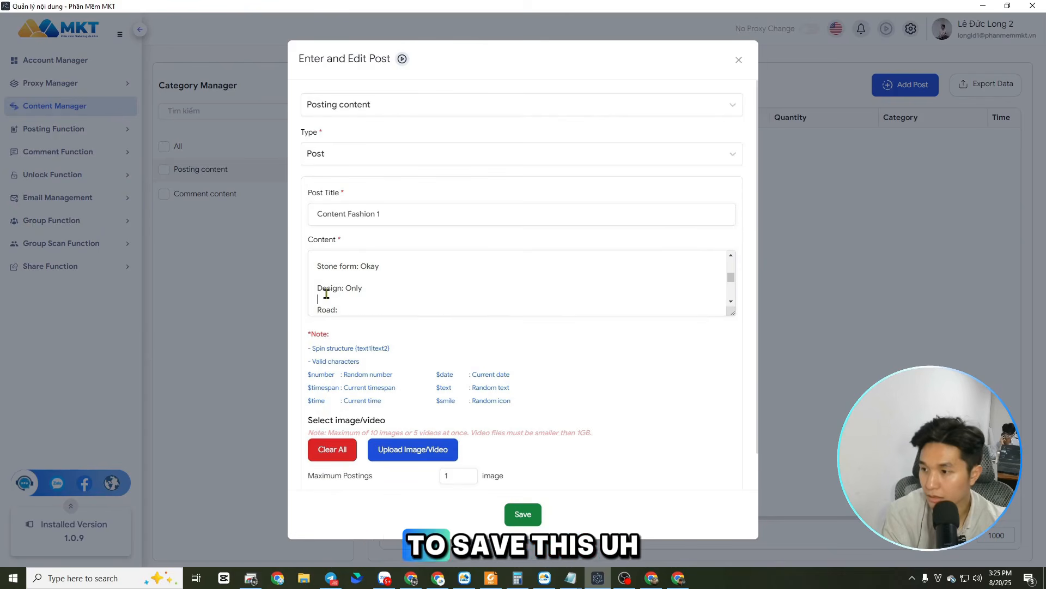
{"action": "key", "text": "BackSpace"}
{"action": "left_click", "coordinate": [340, 277]}
{"action": "key", "text": "BackSpace"}
{"action": "scroll", "coordinate": [343, 296], "scroll_direction": "up", "scroll_amount": 1}
{"action": "scroll", "coordinate": [346, 294], "scroll_direction": "down", "scroll_amount": 1}
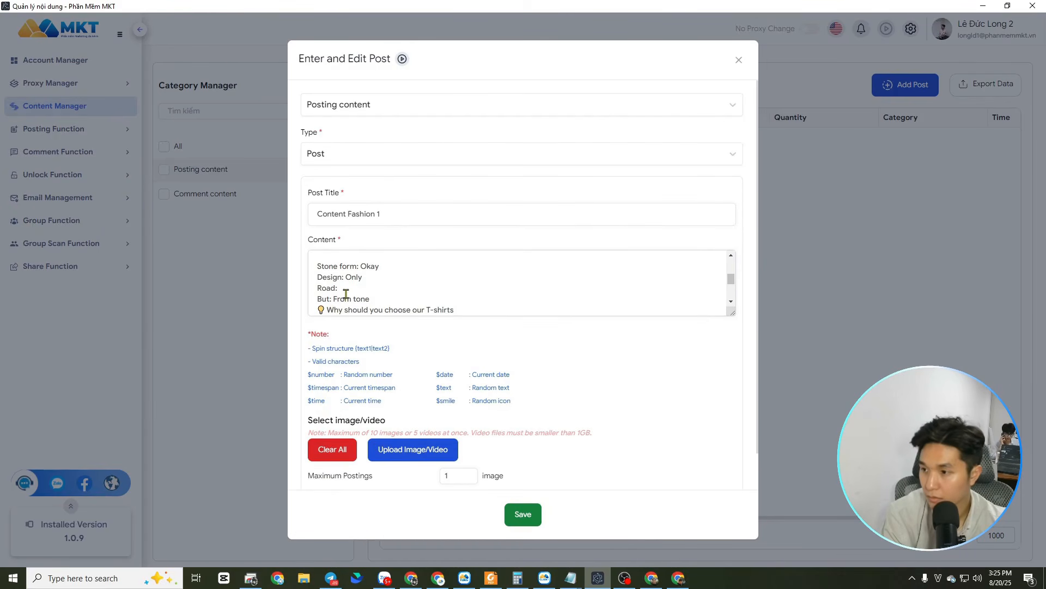
{"action": "scroll", "coordinate": [399, 274], "scroll_direction": "up", "scroll_amount": 3}
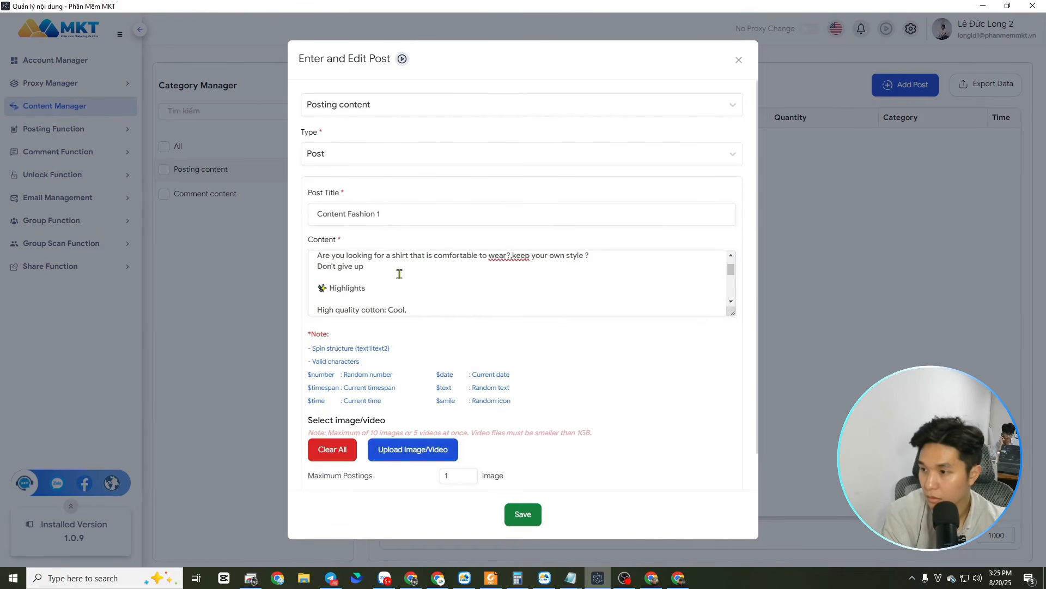
Remove the blank lines around the "Highlights" heading and below the T-SHIRT headline, and check the whole content
{"action": "left_click", "coordinate": [332, 298]}
{"action": "key", "text": "BackSpace"}
{"action": "left_click", "coordinate": [332, 276]}
{"action": "key", "text": "BackSpace"}
{"action": "scroll", "coordinate": [332, 274], "scroll_direction": "up", "scroll_amount": 1}
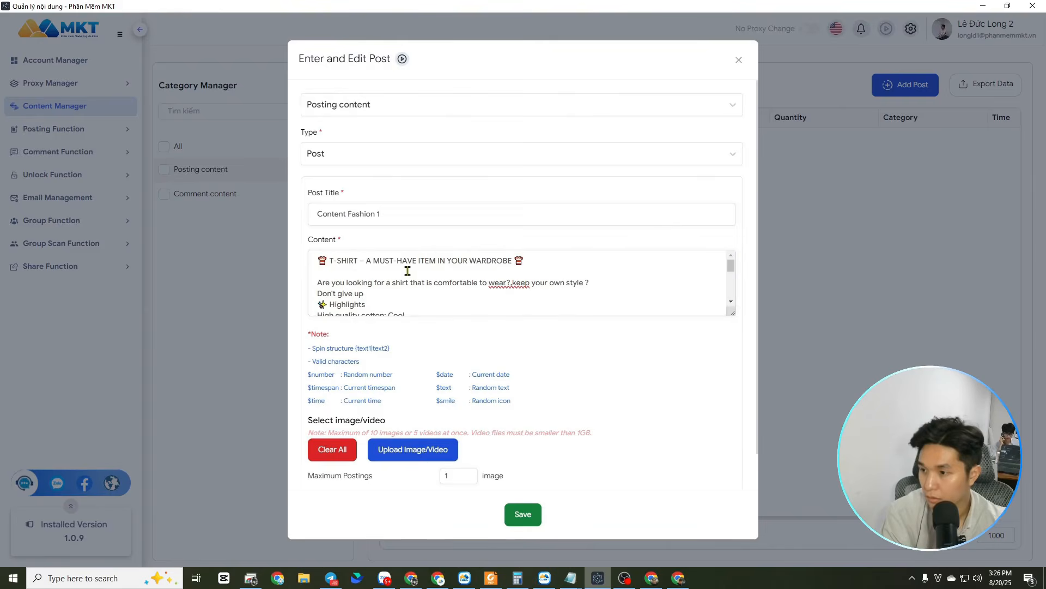
{"action": "left_click", "coordinate": [332, 274]}
{"action": "key", "text": "BackSpace"}
{"action": "scroll", "coordinate": [451, 287], "scroll_direction": "down", "scroll_amount": 3}
{"action": "scroll", "coordinate": [451, 288], "scroll_direction": "up", "scroll_amount": 3}
{"action": "scroll", "coordinate": [451, 288], "scroll_direction": "down", "scroll_amount": 3}
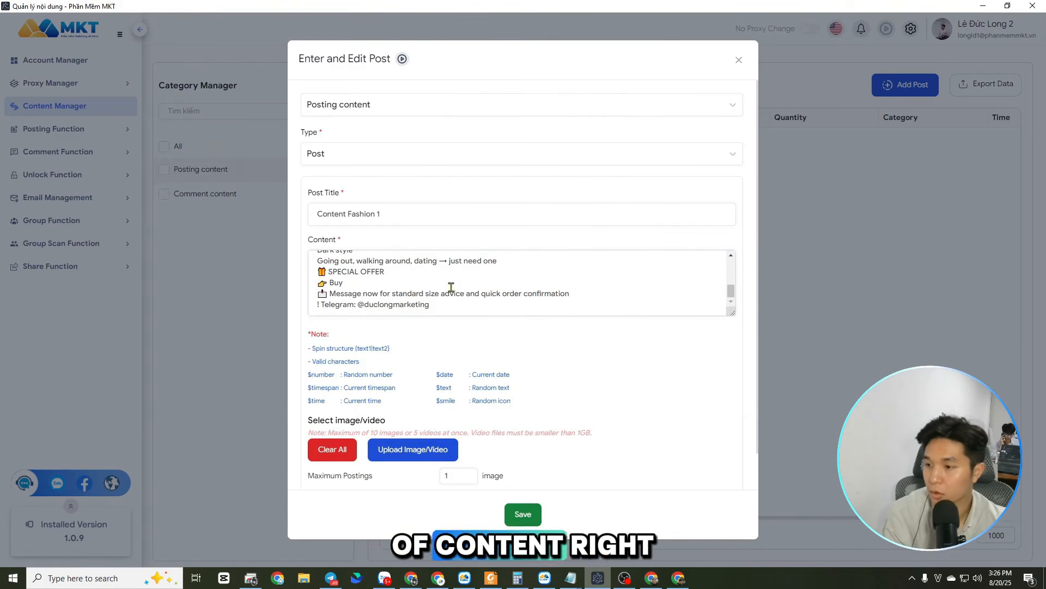
{"action": "scroll", "coordinate": [452, 287], "scroll_direction": "up", "scroll_amount": 3}
{"action": "scroll", "coordinate": [451, 283], "scroll_direction": "down", "scroll_amount": 5}
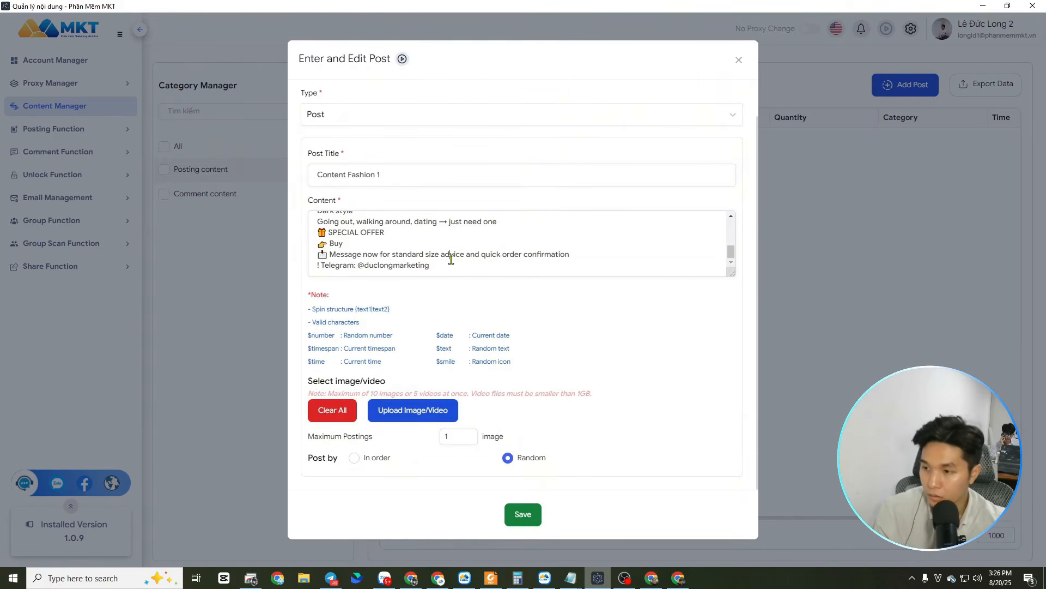
Begin a spin structure by adding "{" before the T-SHIRT headline and "|" after the closing Telegram line
{"action": "left_click", "coordinate": [439, 255]}
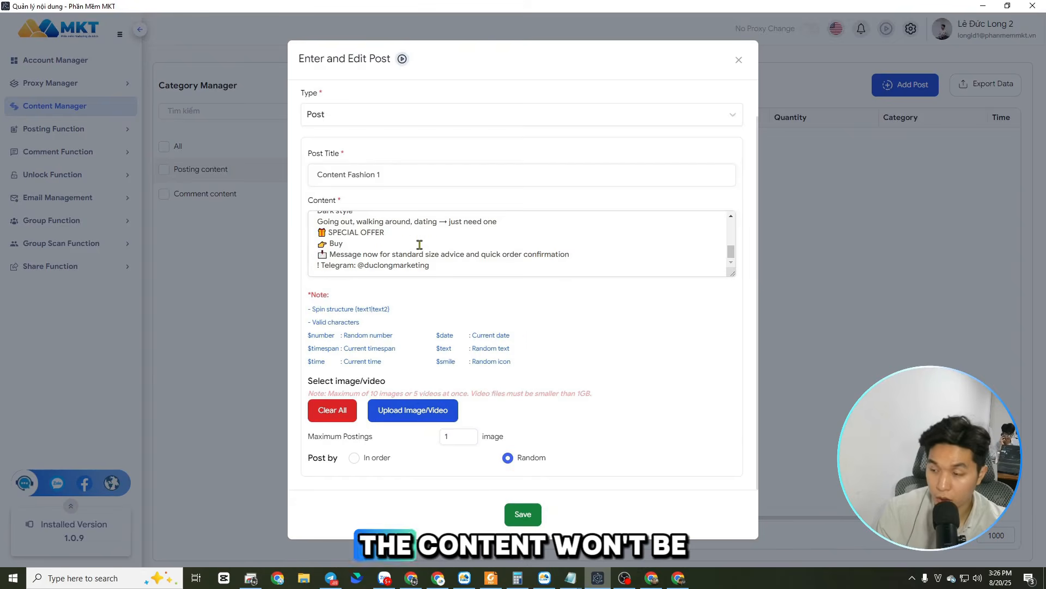
{"action": "scroll", "coordinate": [420, 242], "scroll_direction": "up", "scroll_amount": 5}
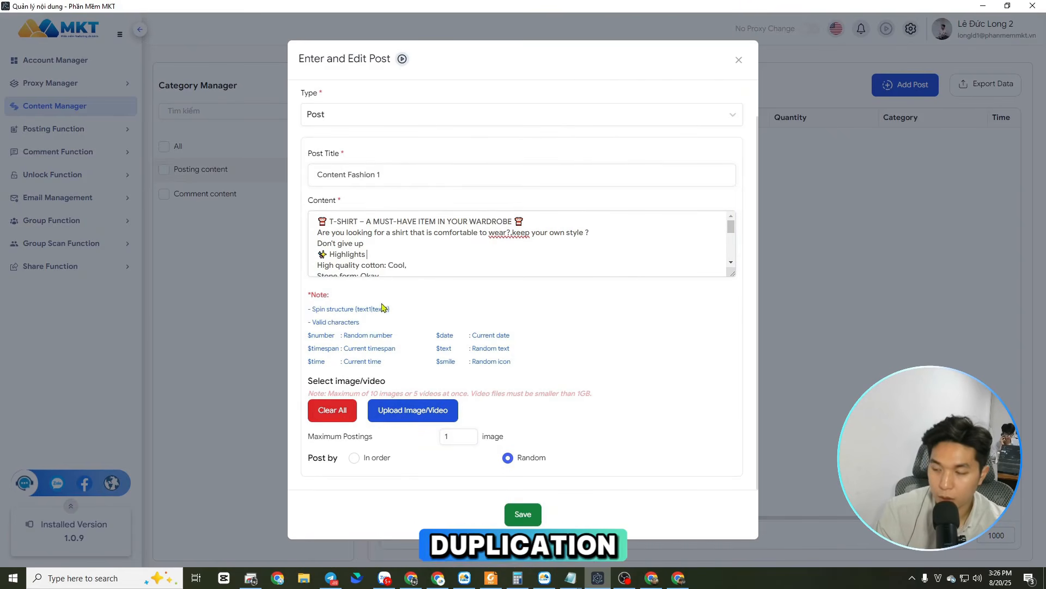
{"action": "left_click", "coordinate": [319, 220]}
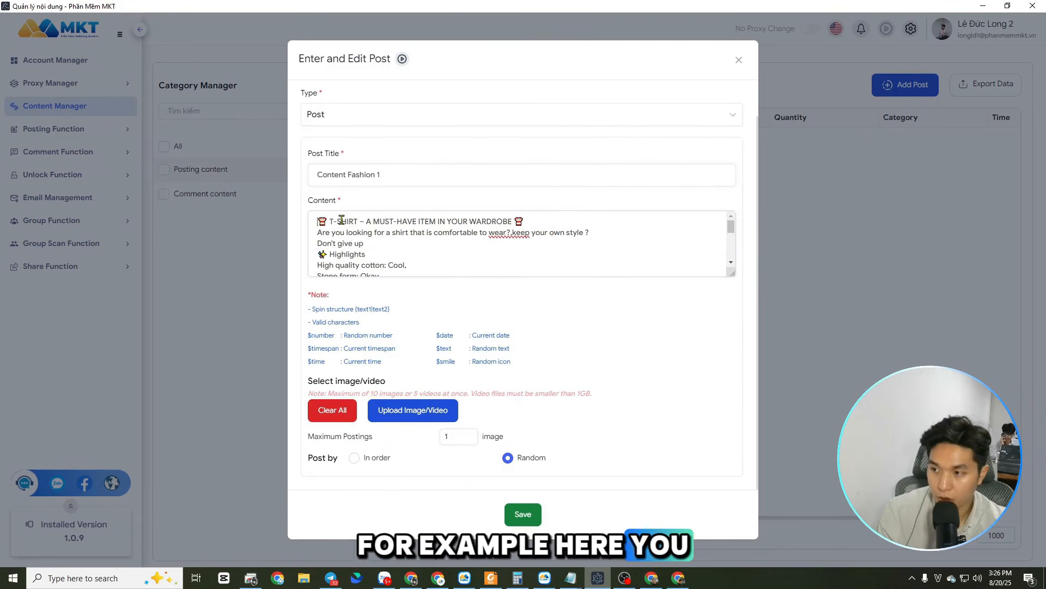
{"action": "type", "text": "{"}
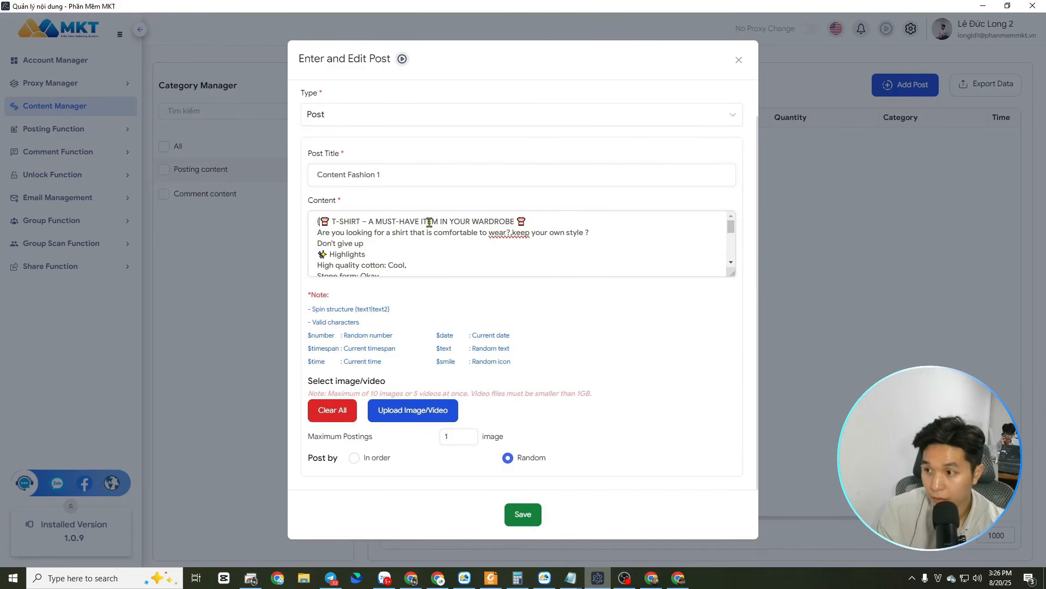
{"action": "type", "text": "|"}
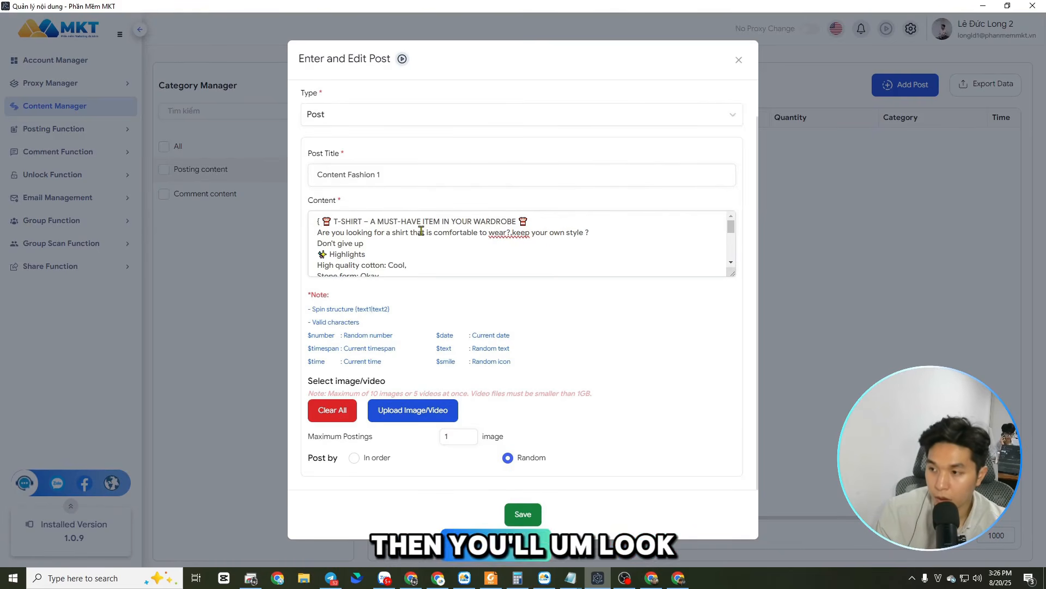
{"action": "scroll", "coordinate": [424, 229], "scroll_direction": "down", "scroll_amount": 5}
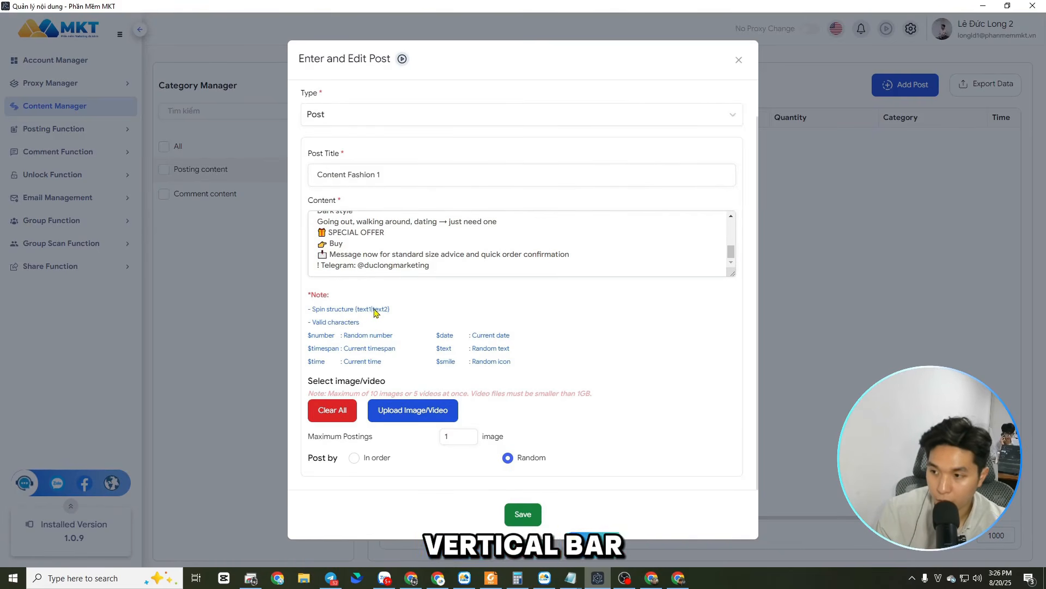
{"action": "left_click", "coordinate": [551, 274]}
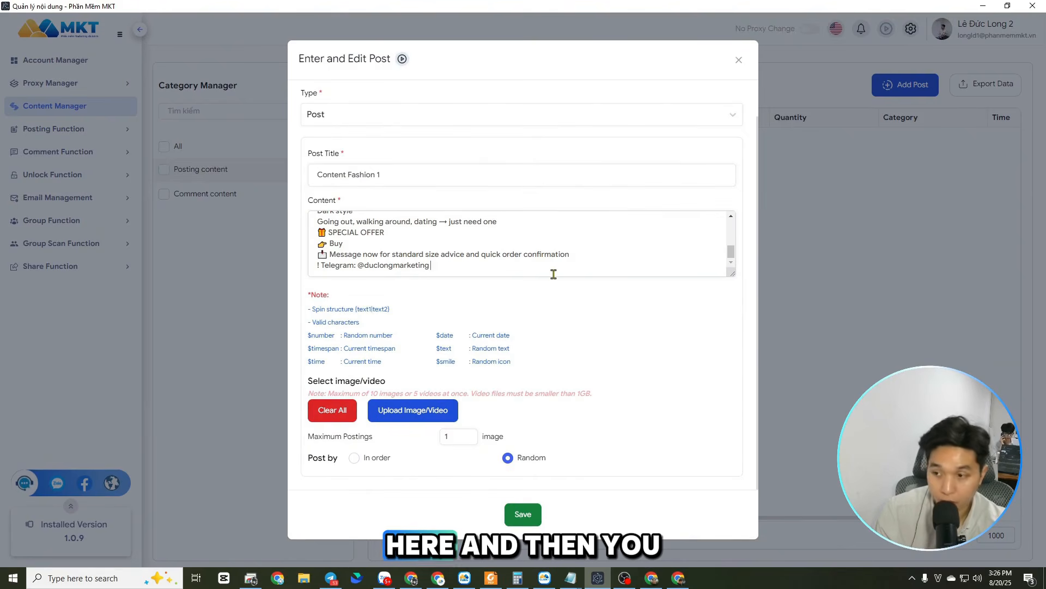
Copy the T-shirt text into the ChatGPT conversation and ask it to "create another one like that, English language"
{"action": "left_click_drag", "start_coordinate": [433, 267], "coordinate": [322, 217]}
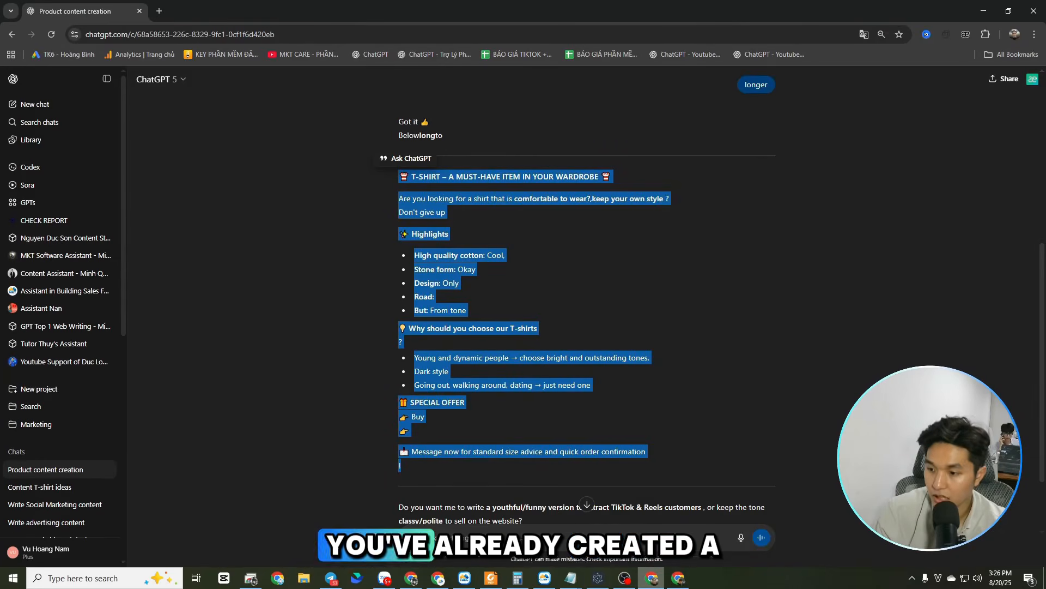
{"action": "left_click", "coordinate": [494, 537]}
{"action": "key", "text": "ctrl+v"}
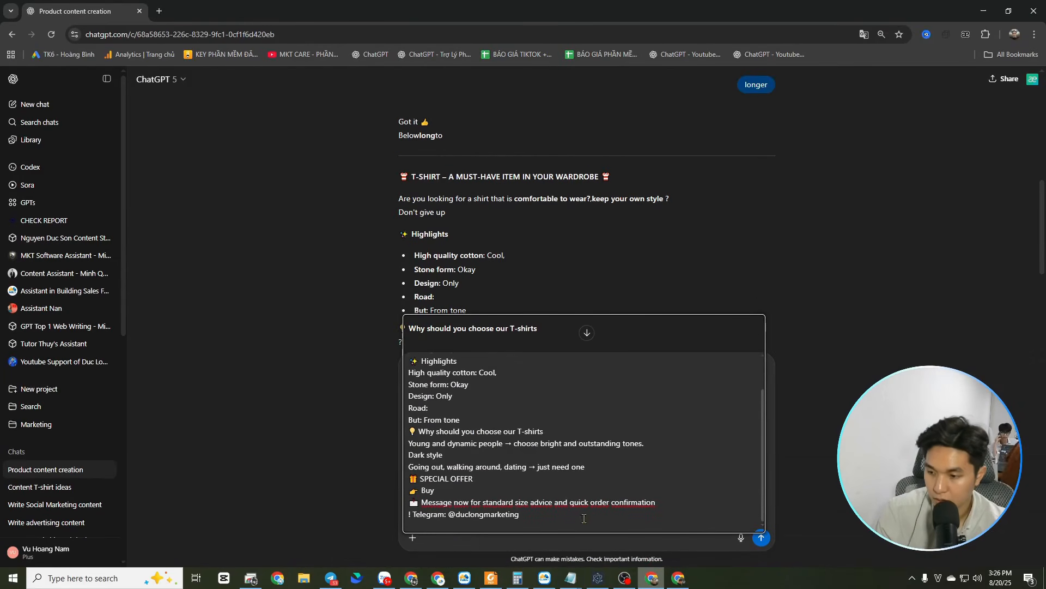
{"action": "key", "text": "shift+Return"}
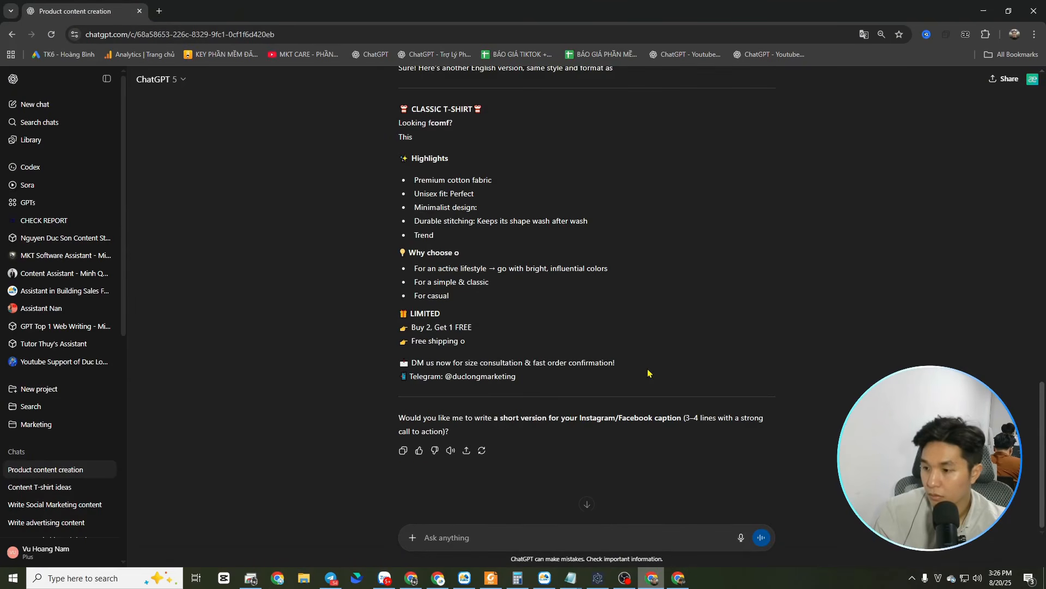
Copy ChatGPT's CLASSIC T-SHIRT version through its Telegram line and paste it after the vertical bar in the MKT post content
{"action": "left_click_drag", "start_coordinate": [545, 381], "coordinate": [398, 220]}
{"action": "scroll", "coordinate": [408, 298], "scroll_direction": "up", "scroll_amount": 2}
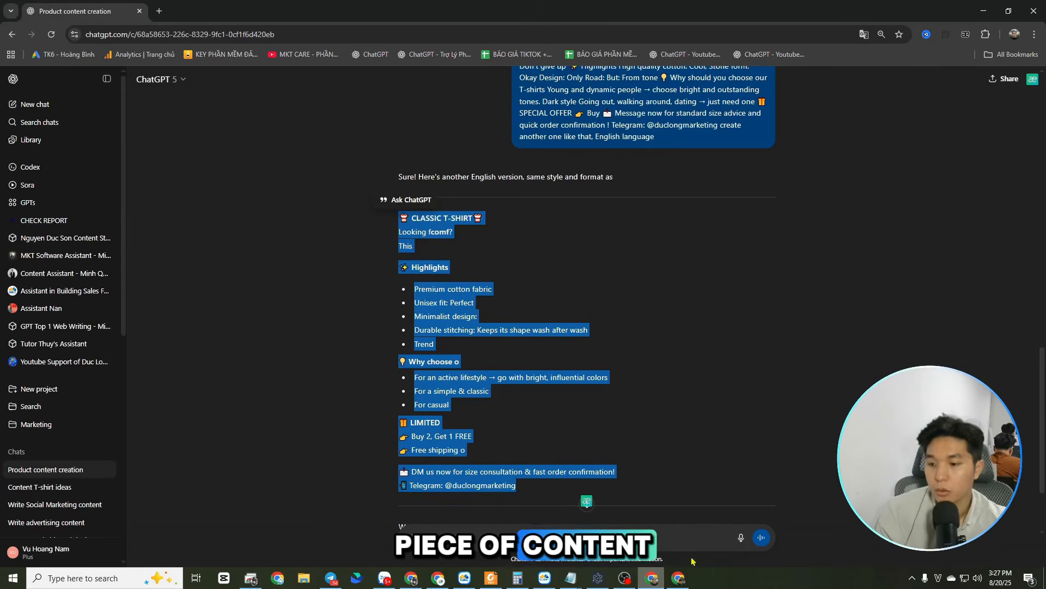
{"action": "left_click", "coordinate": [597, 578]}
{"action": "left_click", "coordinate": [462, 264]}
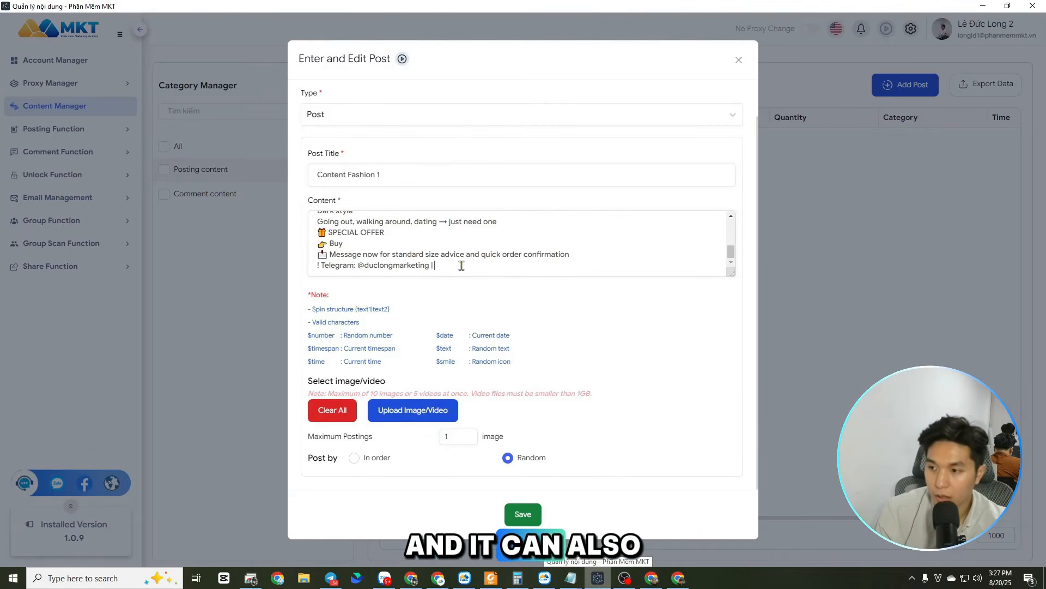
{"action": "key", "text": "ctrl+v"}
Remove the blank line above "DM us now for size consultation" in the second version
{"action": "left_click", "coordinate": [361, 253]}
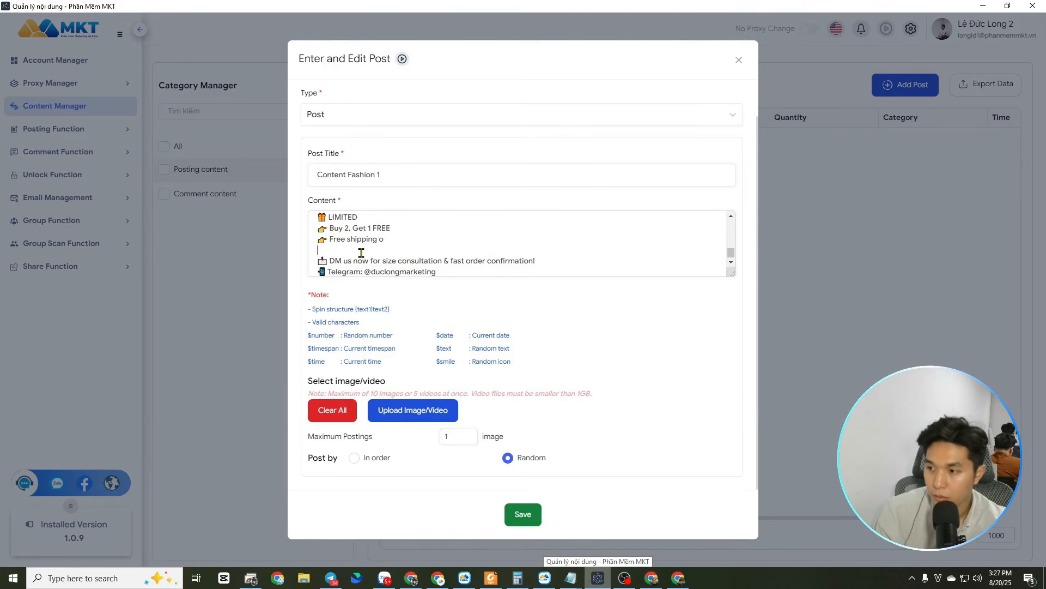
{"action": "key", "text": "BackSpace"}
{"action": "scroll", "coordinate": [373, 245], "scroll_direction": "up", "scroll_amount": 3}
{"action": "scroll", "coordinate": [374, 246], "scroll_direction": "down", "scroll_amount": 3}
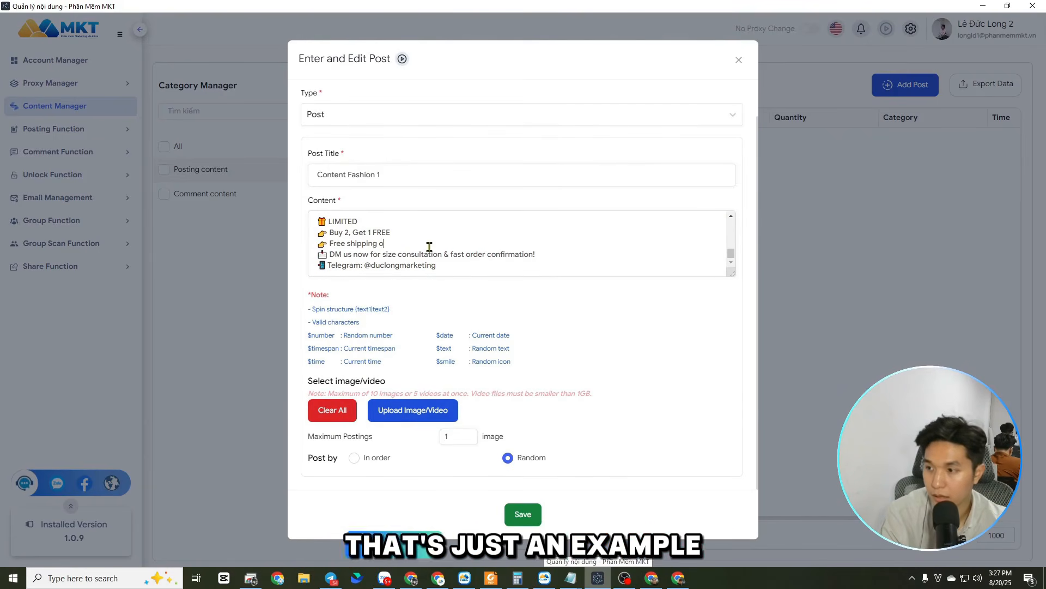
Append the example variants "content 3", "content 4" and "content n" after the last Telegram line, separated by vertical bars
{"action": "left_click", "coordinate": [455, 263]}
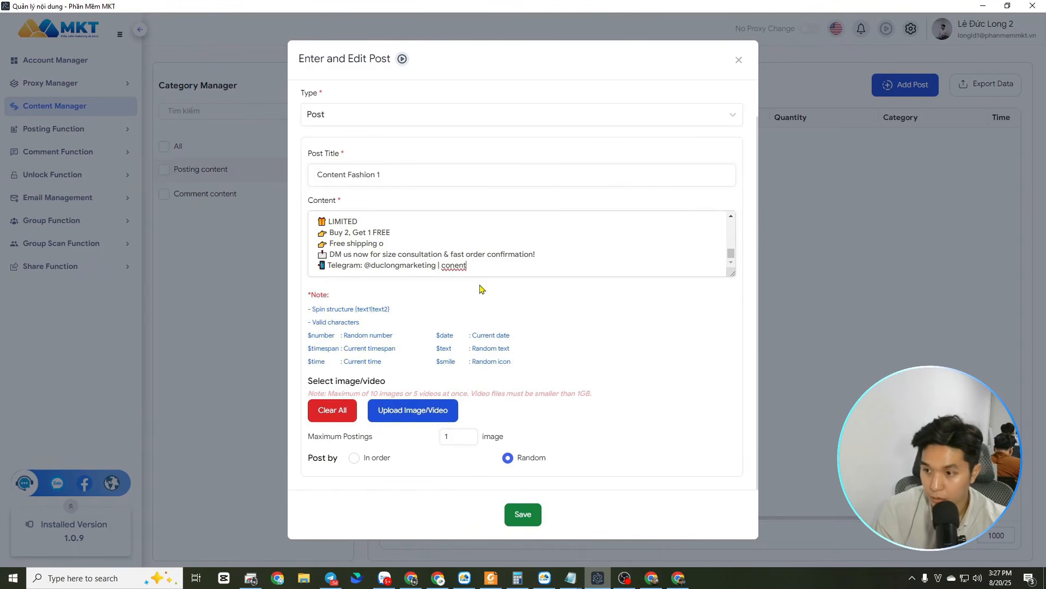
{"action": "type", "text": "ntent "}
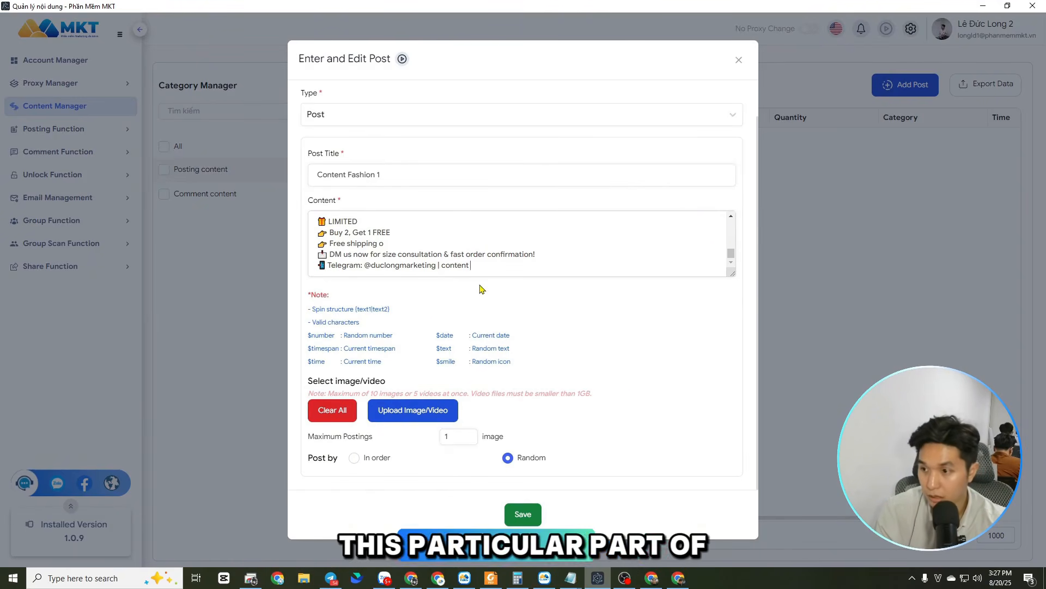
{"action": "type", "text": "3 | content "}
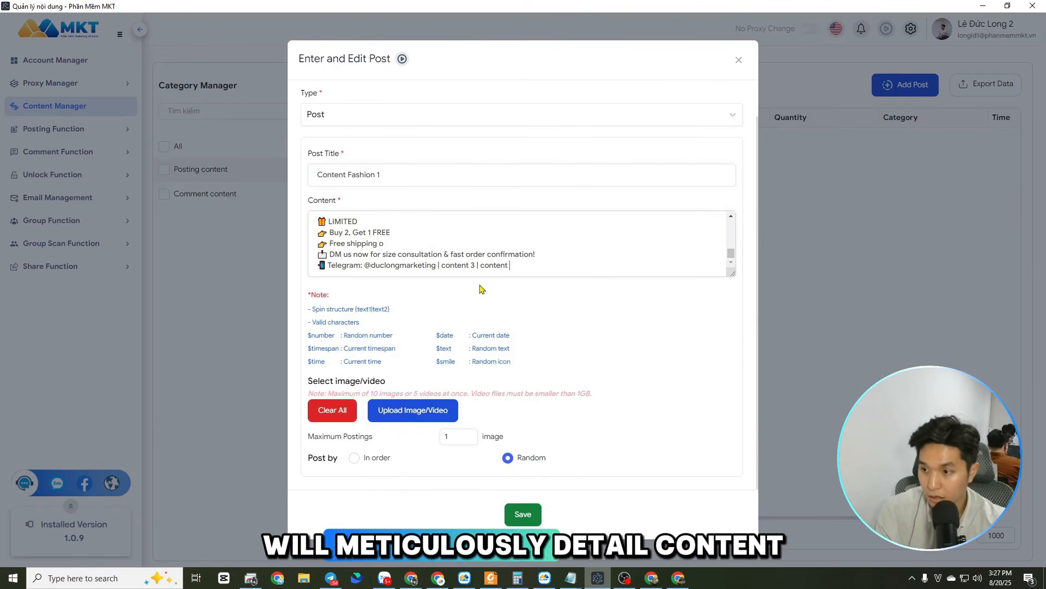
{"action": "type", "text": "4 |"}
{"action": "type", "text": " cop"}
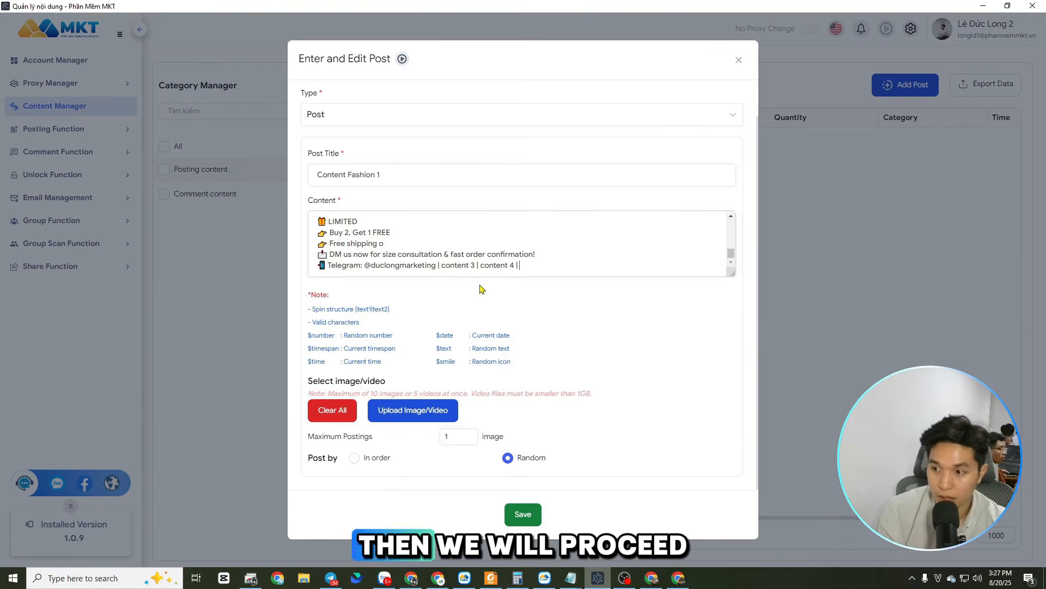
{"action": "key", "text": "BackSpace"}
{"action": "type", "text": "ntent "}
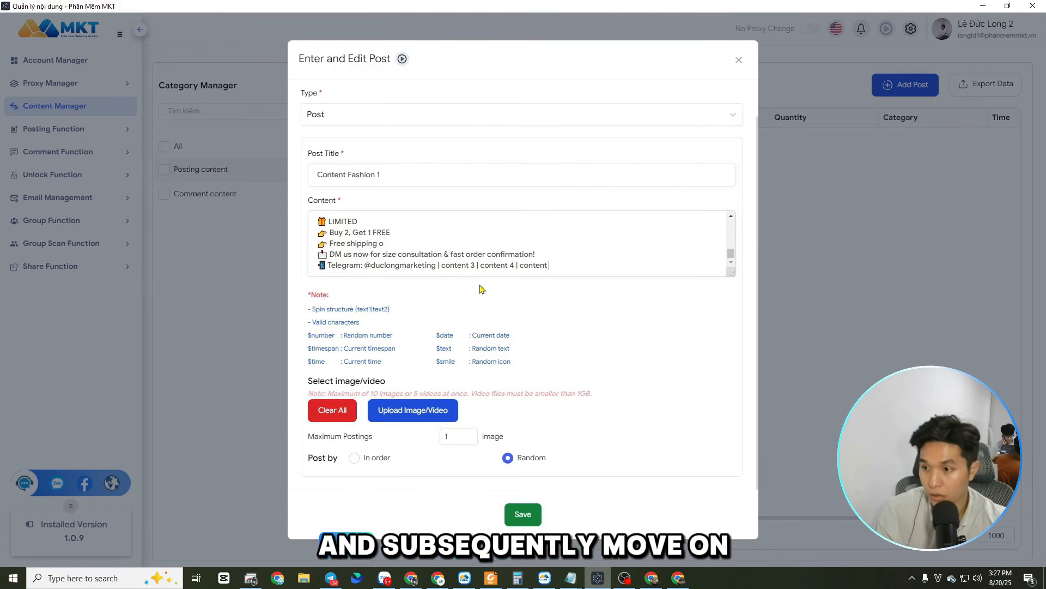
{"action": "type", "text": "n |conten"}
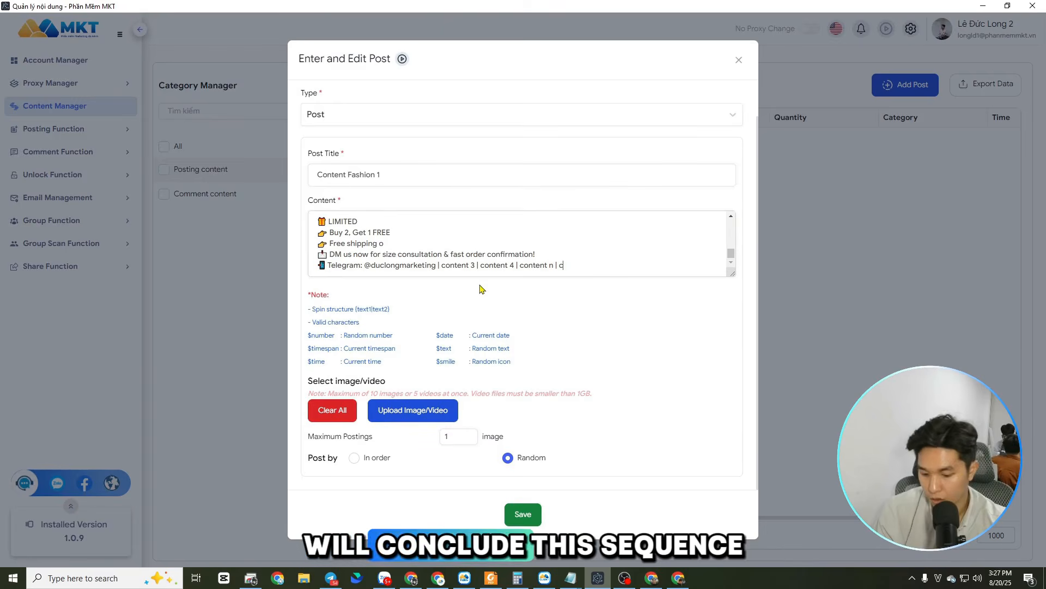
Add "content n+1" as the last example variant and close the spin structure with "}"
{"action": "key", "text": "BackSpace"}
{"action": "key", "text": "BackSpace"}
{"action": "type", "text": "content n+1 }"}
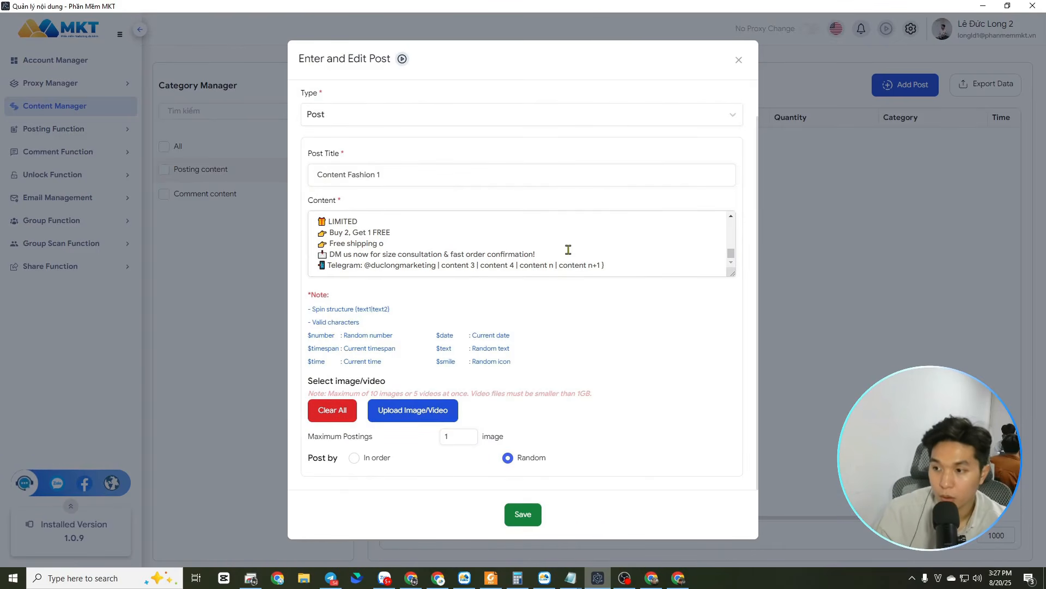
{"action": "scroll", "coordinate": [568, 249], "scroll_direction": "up", "scroll_amount": 3}
{"action": "scroll", "coordinate": [568, 249], "scroll_direction": "down", "scroll_amount": 3}
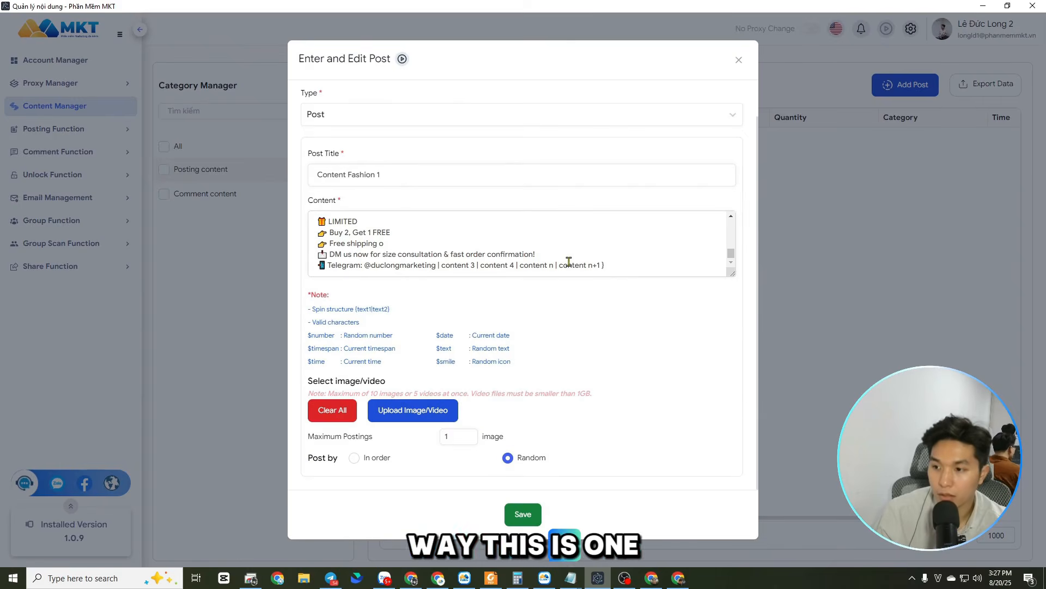
Delete the example variants from "content 3" to "content n+1" before the closing brace, and review the content
{"action": "left_click_drag", "start_coordinate": [605, 265], "coordinate": [438, 263]}
{"action": "key", "text": "BackSpace"}
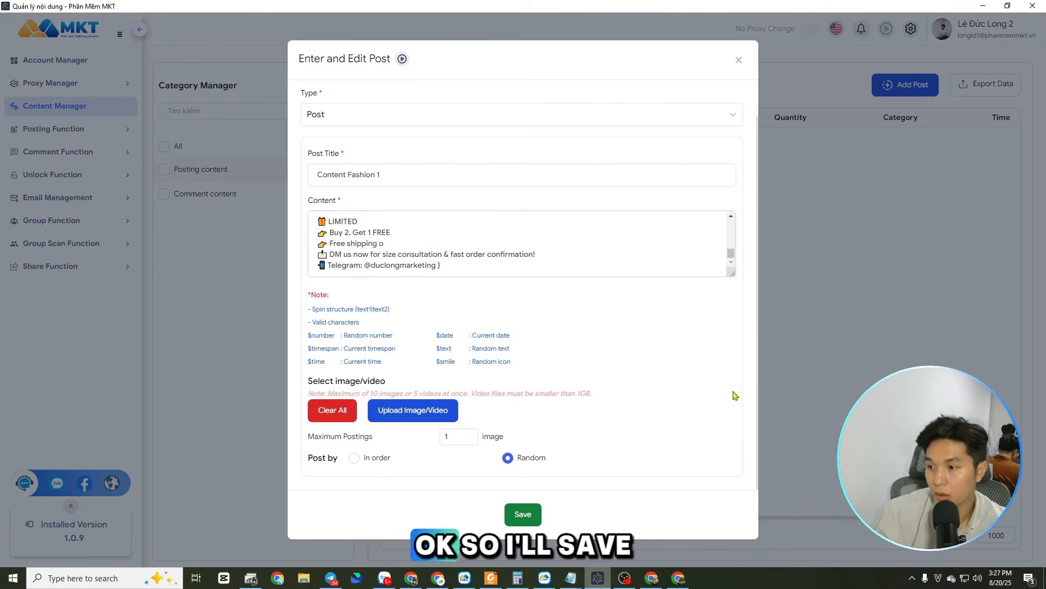
{"action": "scroll", "coordinate": [486, 352], "scroll_direction": "up", "scroll_amount": 1}
{"action": "scroll", "coordinate": [486, 352], "scroll_direction": "down", "scroll_amount": 1}
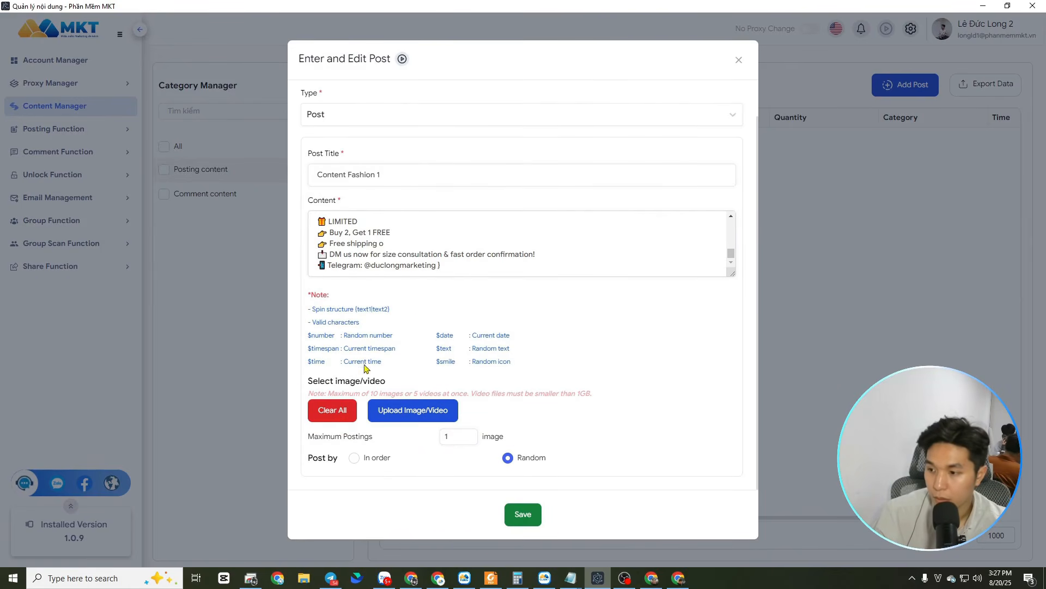
Start uploading media for the post and browse the Downloads folder for a suitable image
{"action": "left_click", "coordinate": [385, 410]}
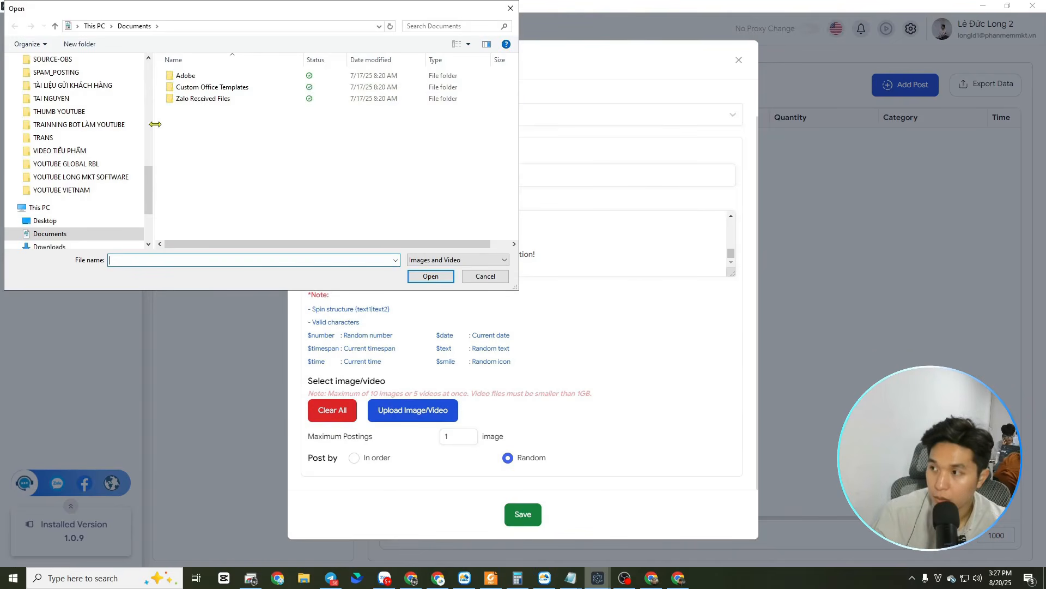
{"action": "left_click_drag", "start_coordinate": [153, 185], "coordinate": [150, 87]}
{"action": "left_click", "coordinate": [52, 95]}
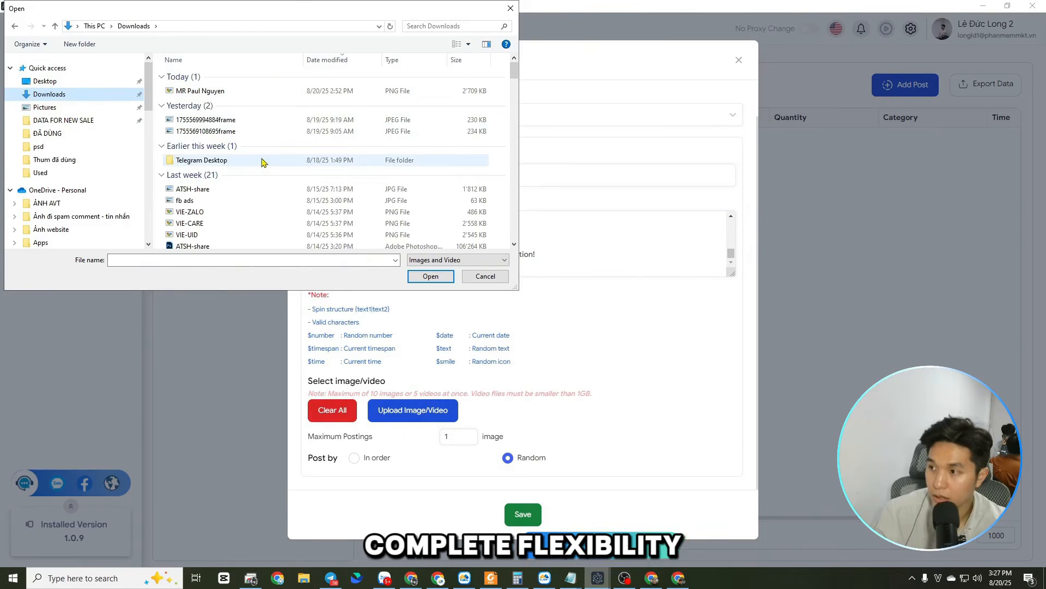
{"action": "scroll", "coordinate": [256, 108], "scroll_direction": "down", "scroll_amount": 1}
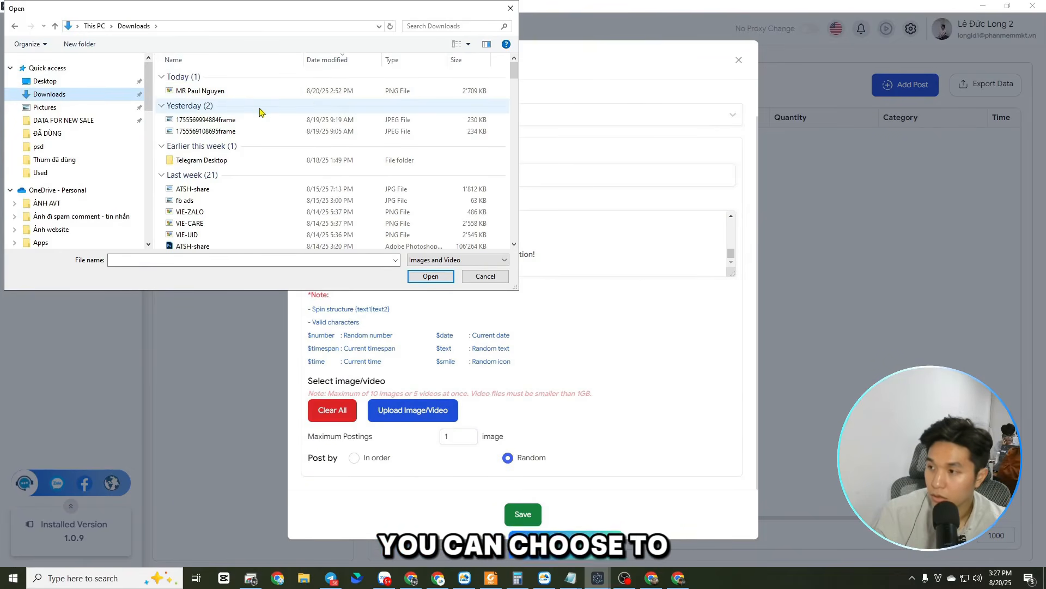
{"action": "scroll", "coordinate": [260, 112], "scroll_direction": "down", "scroll_amount": 2}
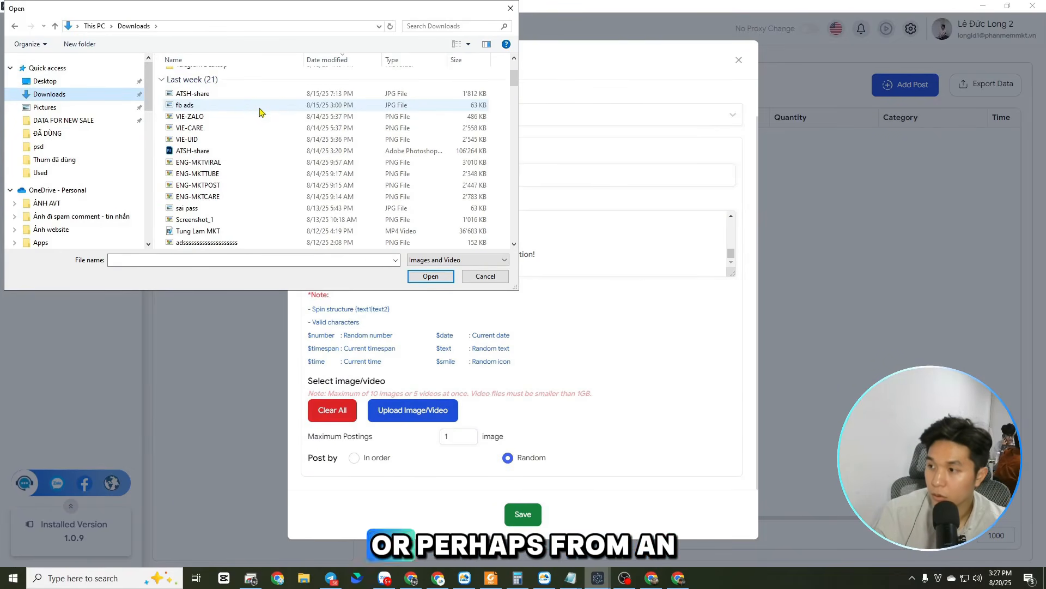
{"action": "scroll", "coordinate": [259, 112], "scroll_direction": "down", "scroll_amount": 2}
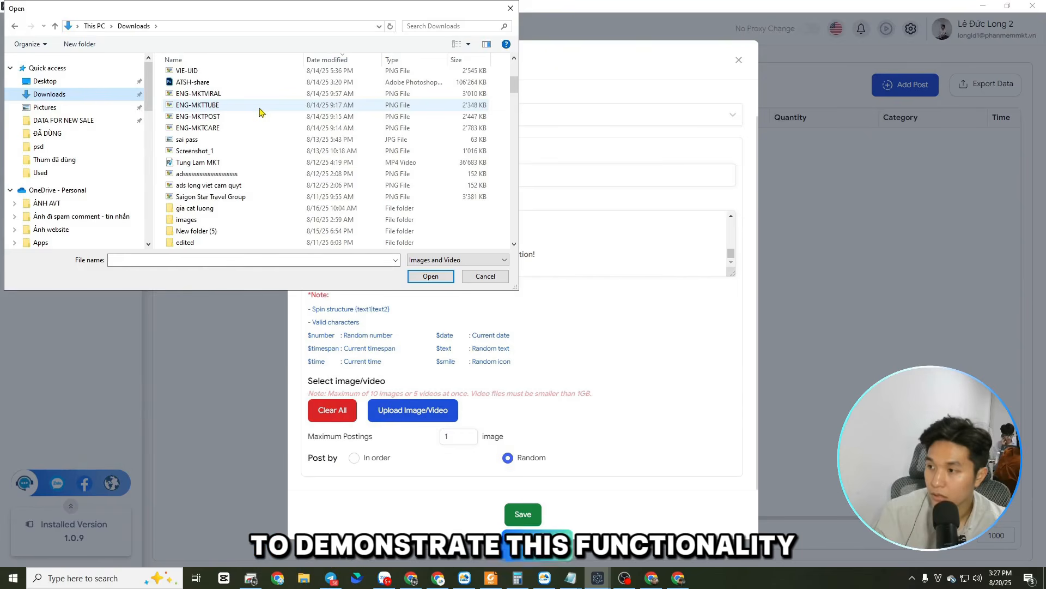
{"action": "scroll", "coordinate": [260, 112], "scroll_direction": "down", "scroll_amount": 1}
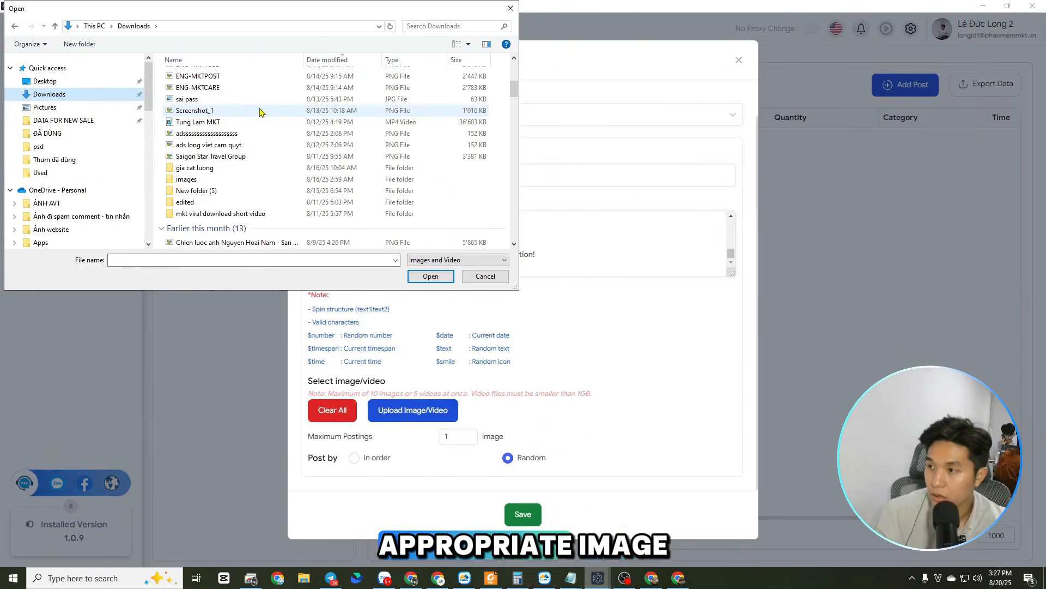
{"action": "scroll", "coordinate": [260, 112], "scroll_direction": "down", "scroll_amount": 3}
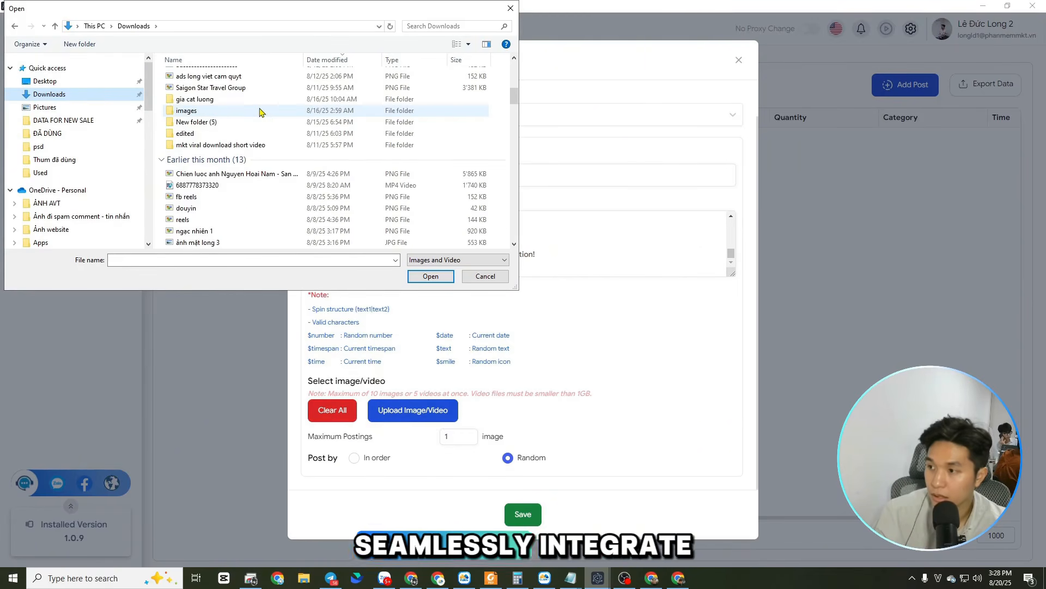
{"action": "scroll", "coordinate": [259, 112], "scroll_direction": "down", "scroll_amount": 2}
{"action": "scroll", "coordinate": [260, 111], "scroll_direction": "down", "scroll_amount": 3}
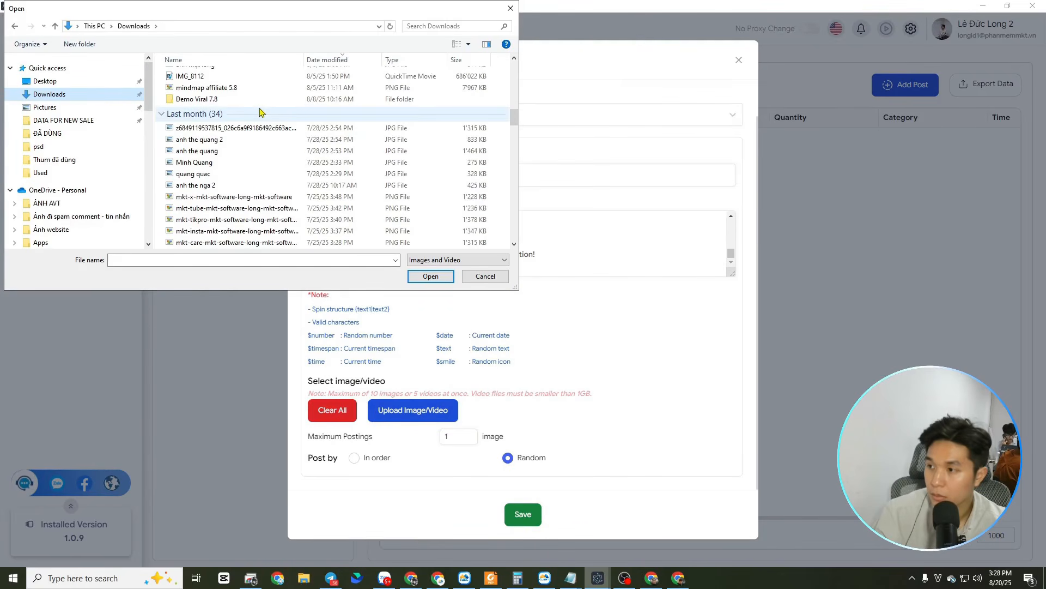
{"action": "scroll", "coordinate": [259, 112], "scroll_direction": "down", "scroll_amount": 5}
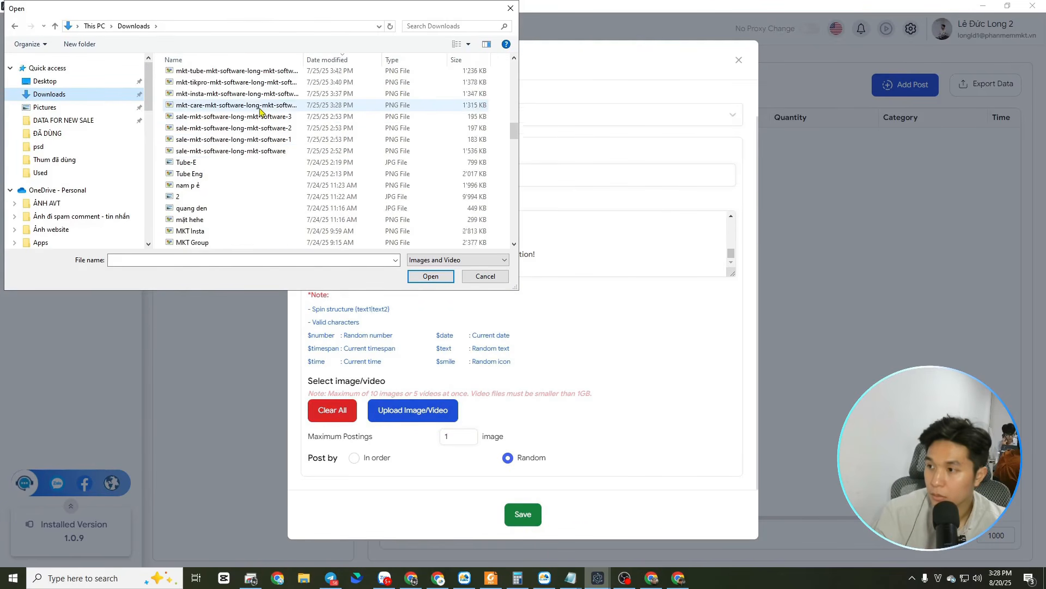
Search the Downloads folder for "sup" and attach the image sUPPORT to the post
{"action": "left_click", "coordinate": [464, 24]}
{"action": "type", "text": "s"}
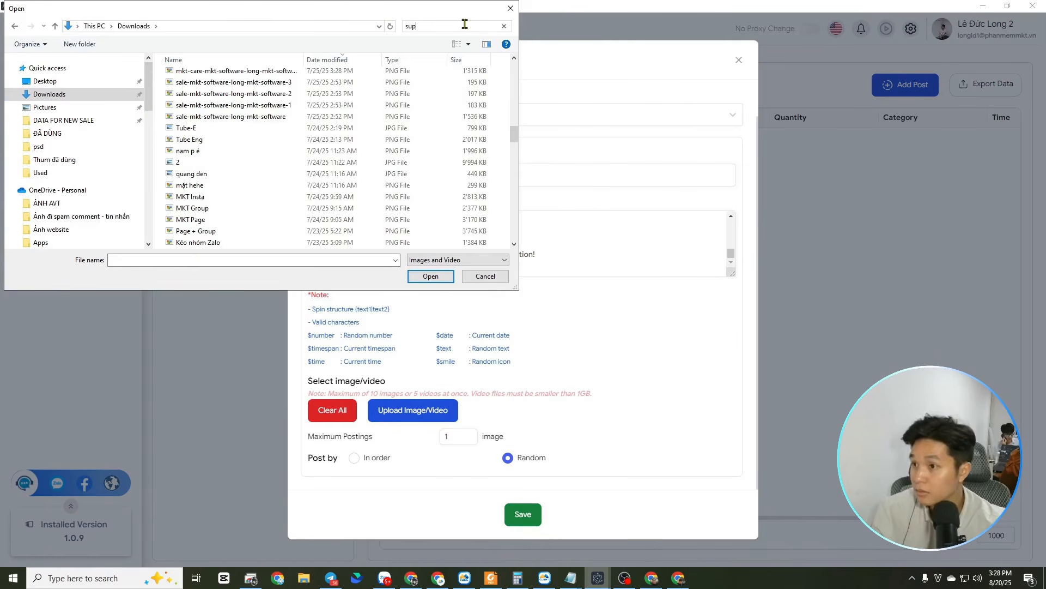
{"action": "type", "text": "up"}
{"action": "left_click", "coordinate": [458, 91]}
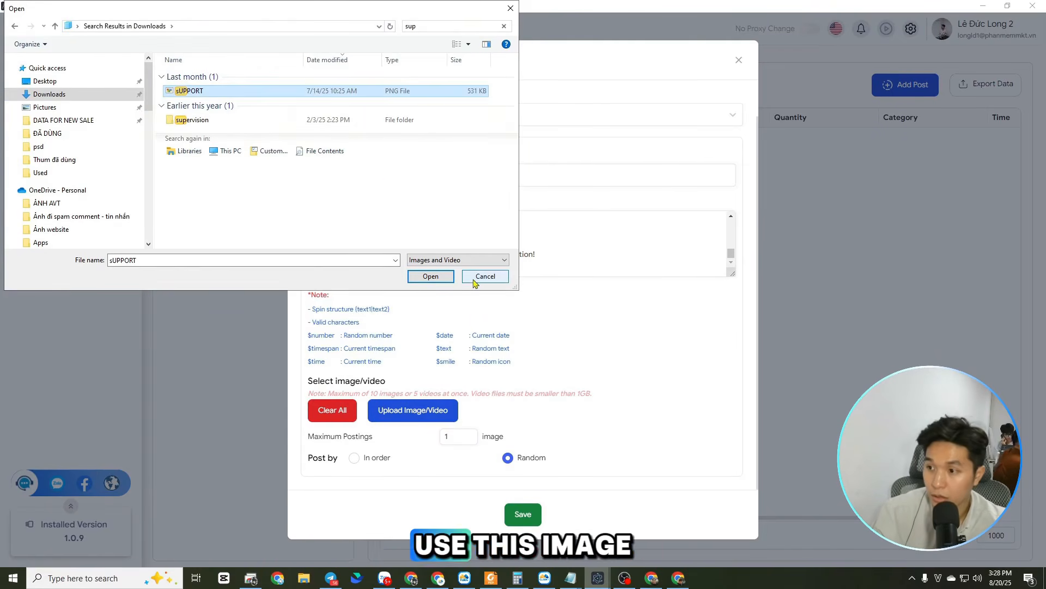
{"action": "left_click", "coordinate": [431, 276]}
Preview the attached sUPPORT image, close the preview, and return to the post's text
{"action": "scroll", "coordinate": [668, 371], "scroll_direction": "down", "scroll_amount": 4}
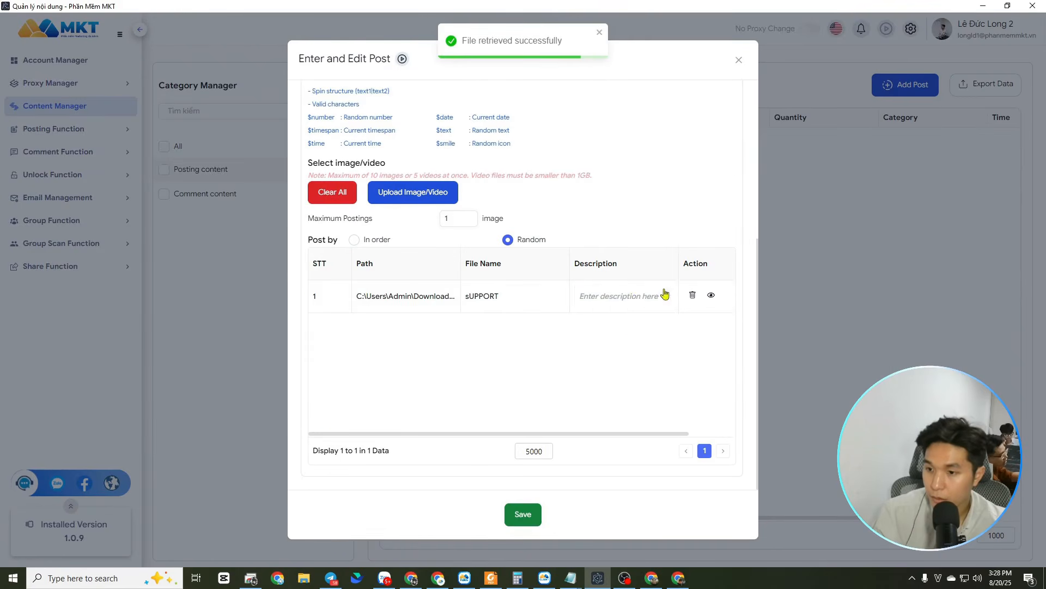
{"action": "left_click", "coordinate": [712, 297]}
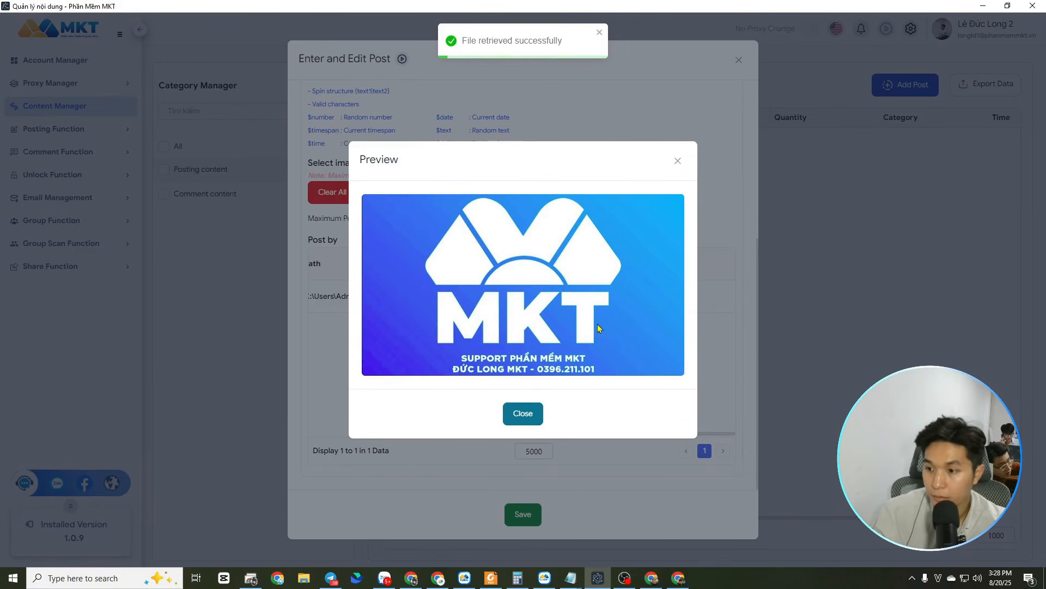
{"action": "left_click", "coordinate": [678, 161]}
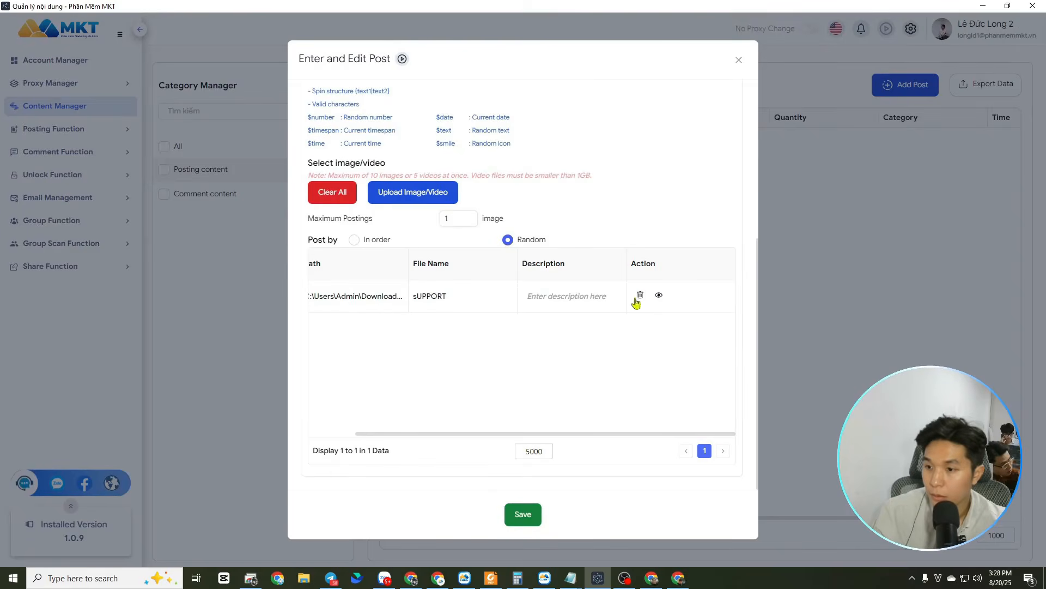
{"action": "scroll", "coordinate": [515, 310], "scroll_direction": "up", "scroll_amount": 1}
{"action": "scroll", "coordinate": [545, 327], "scroll_direction": "up", "scroll_amount": 4}
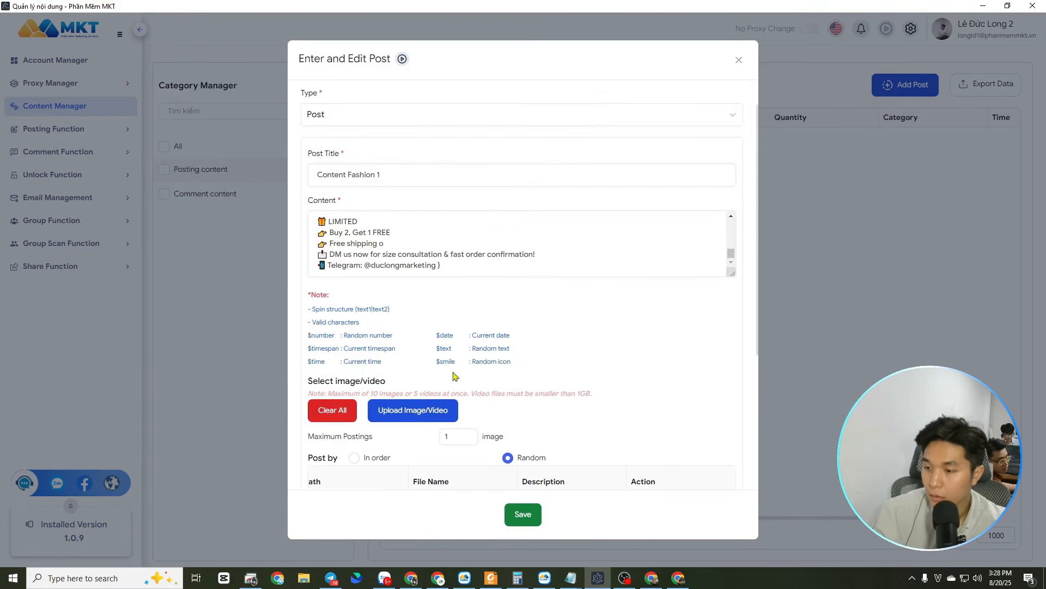
Set the media to be posted in order, save the post, and check its entry in the post list
{"action": "scroll", "coordinate": [490, 354], "scroll_direction": "down", "scroll_amount": 4}
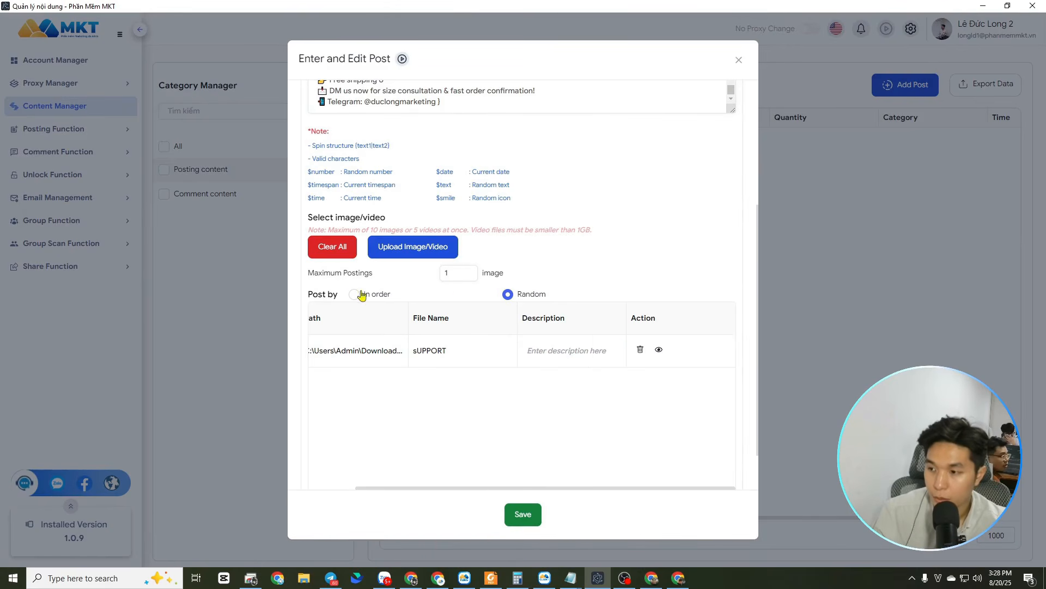
{"action": "scroll", "coordinate": [448, 295], "scroll_direction": "up", "scroll_amount": 4}
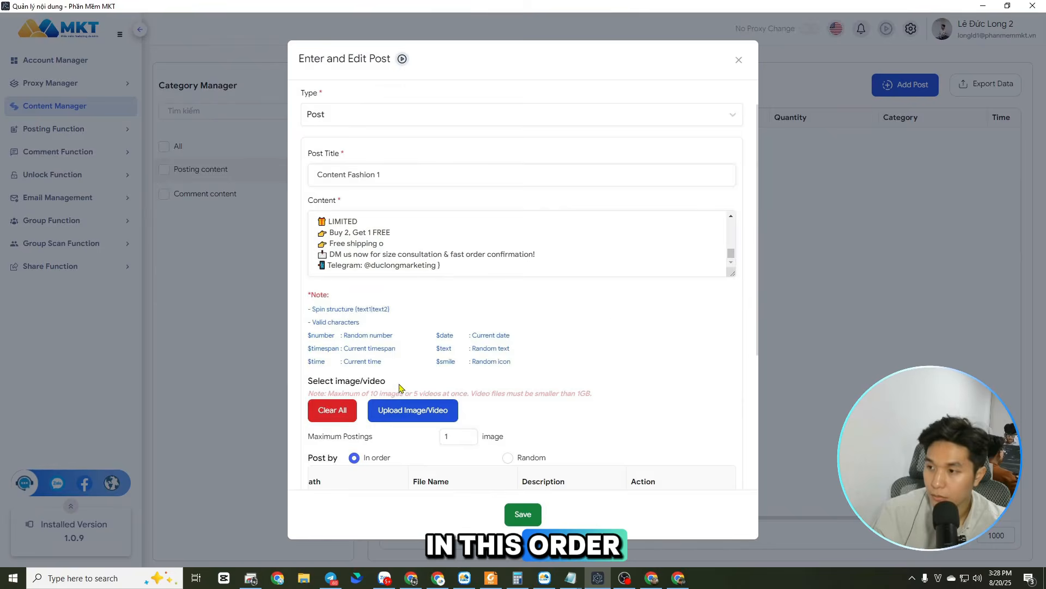
{"action": "left_click", "coordinate": [523, 514]}
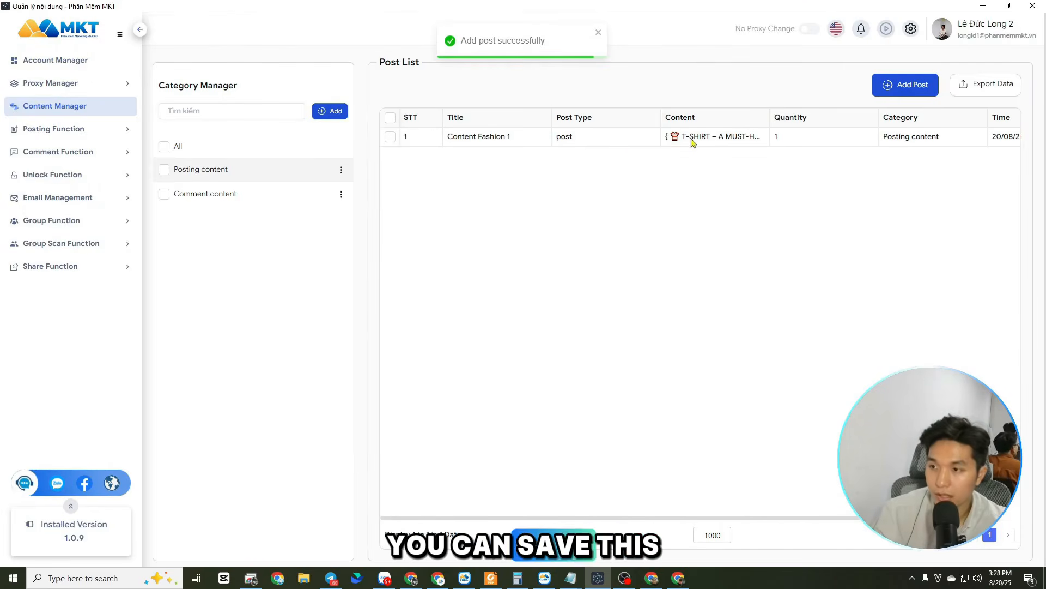
{"action": "left_click_drag", "start_coordinate": [654, 517], "coordinate": [801, 518]}
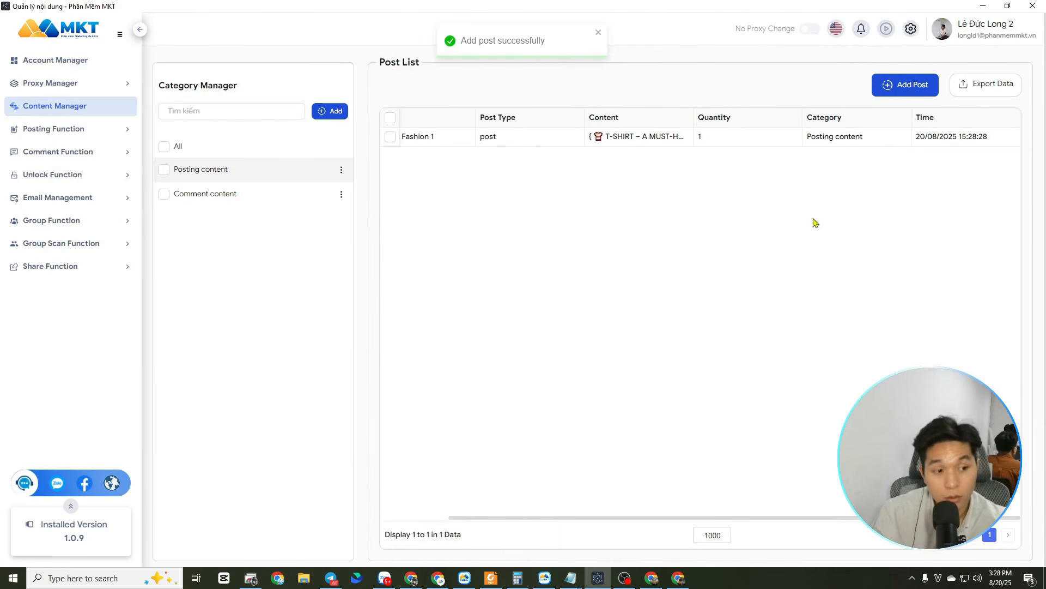
{"action": "left_click_drag", "start_coordinate": [749, 521], "coordinate": [661, 523]}
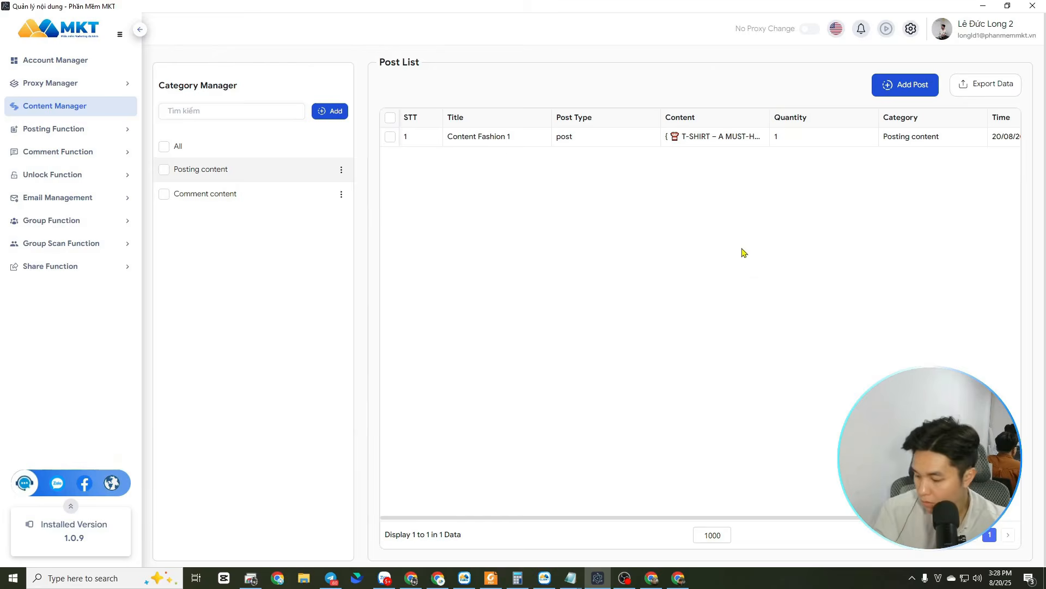
Add a new post in the Posting content category with the title "Content 2"
{"action": "left_click", "coordinate": [905, 85]}
{"action": "left_click", "coordinate": [355, 109]}
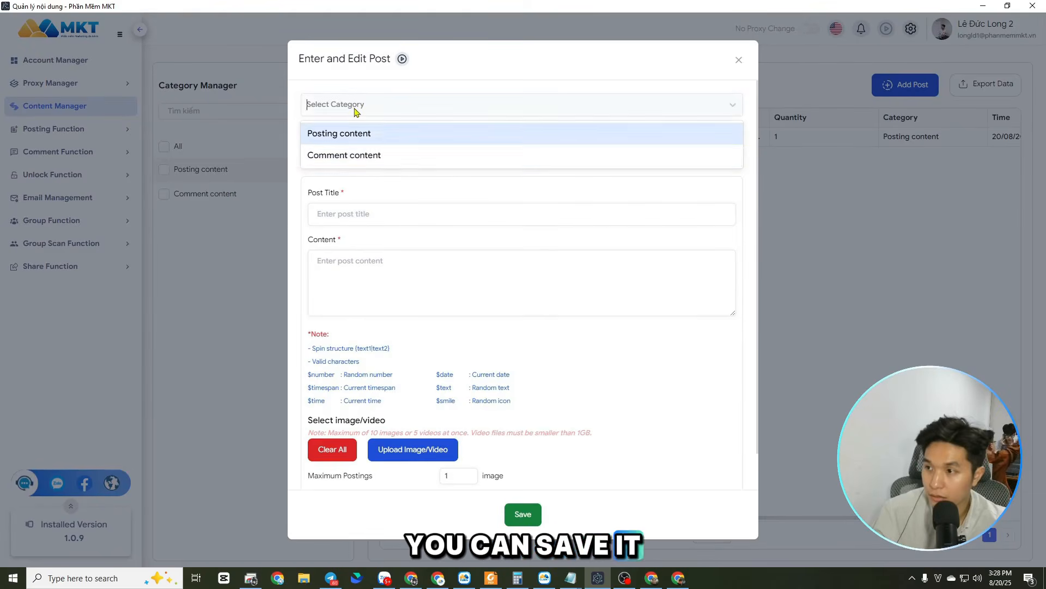
{"action": "left_click", "coordinate": [339, 137]}
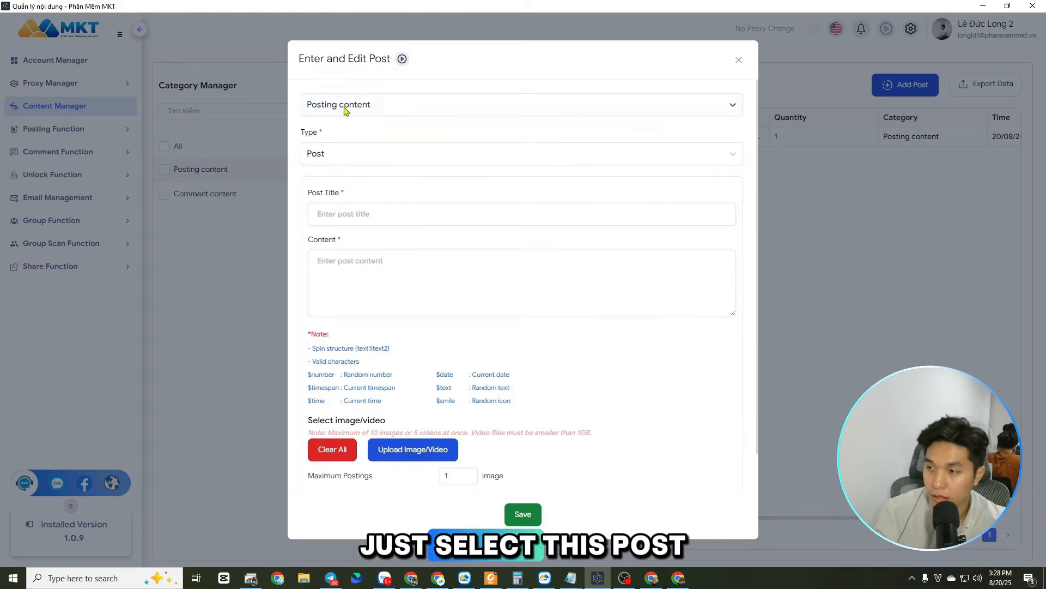
{"action": "left_click", "coordinate": [361, 214]}
{"action": "type", "text": "Content"}
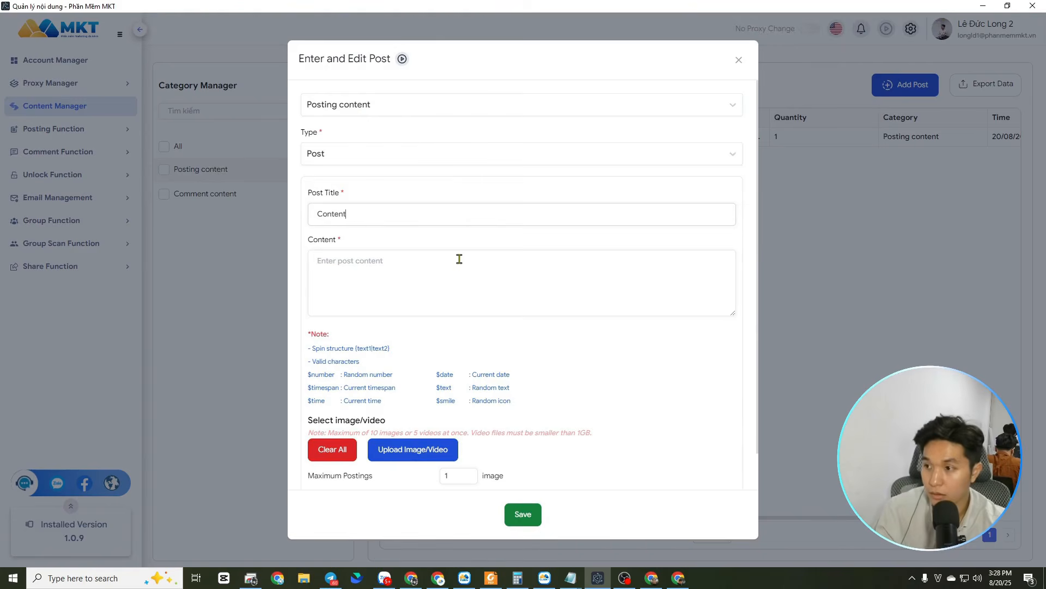
{"action": "type", "text": " 2"}
{"action": "left_click", "coordinate": [366, 287]}
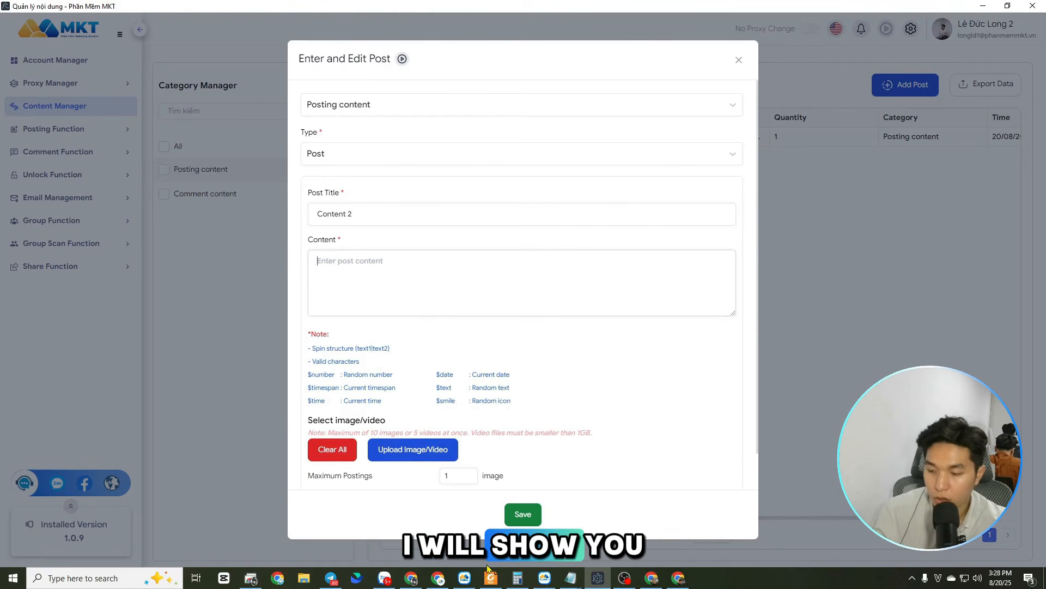
{"action": "left_click", "coordinate": [651, 577]}
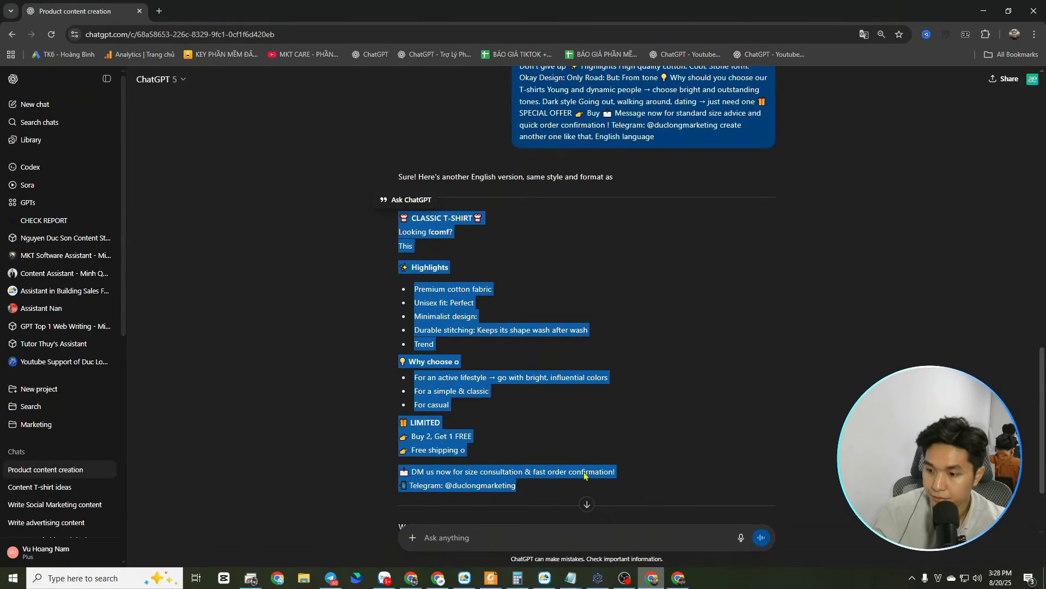
{"action": "left_click", "coordinate": [545, 577]}
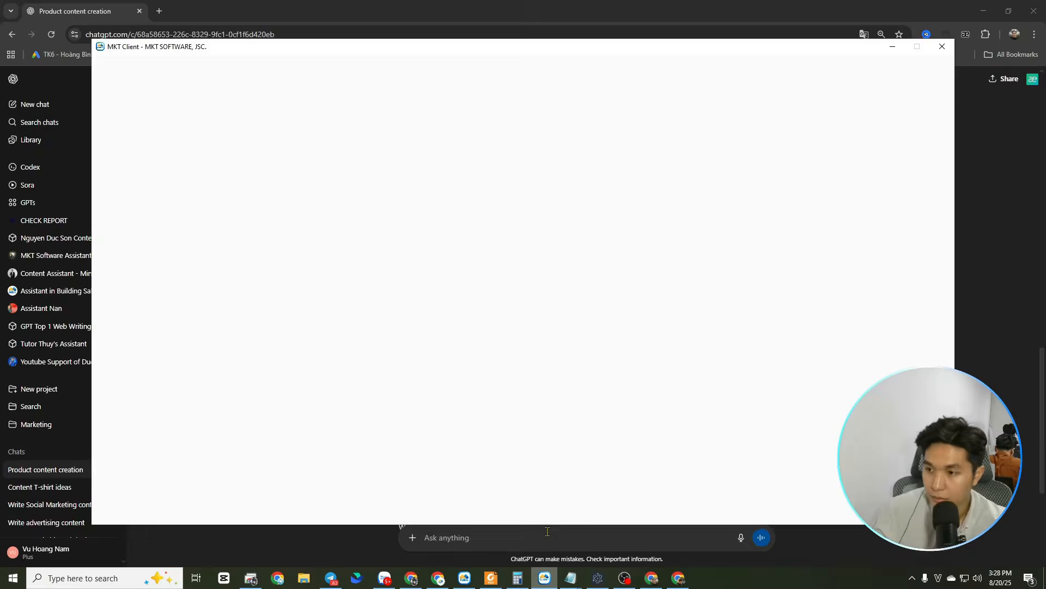
{"action": "left_click", "coordinate": [893, 46]}
{"action": "key", "text": "alt+Tab"}
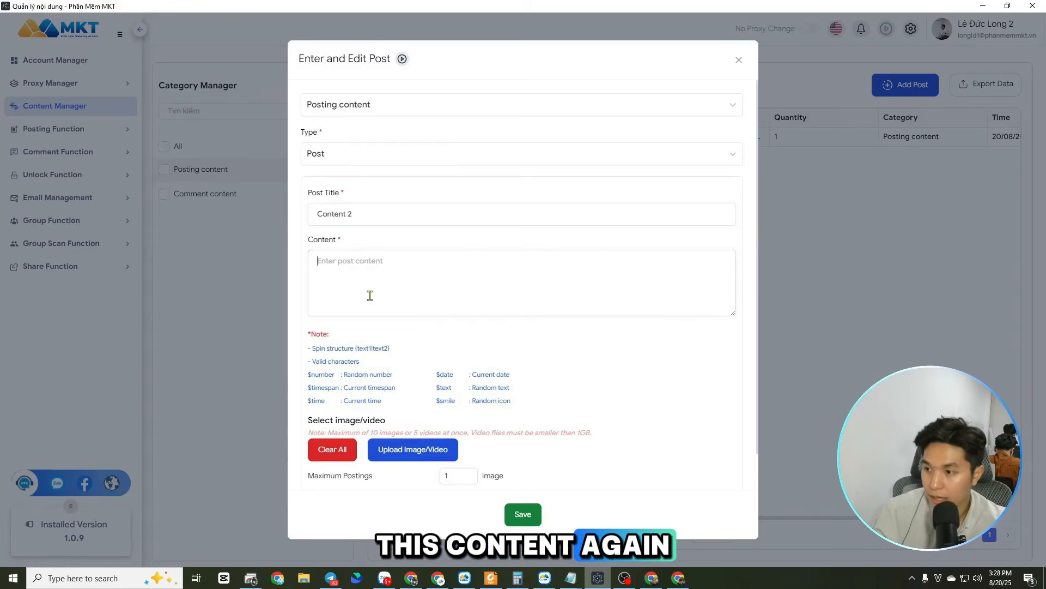
Fill the post content with the copied "T-SHIRT – A MUST-HAVE ITEM IN YOUR WARDROBE" text from the clipboard history
{"action": "key", "text": "super+v"}
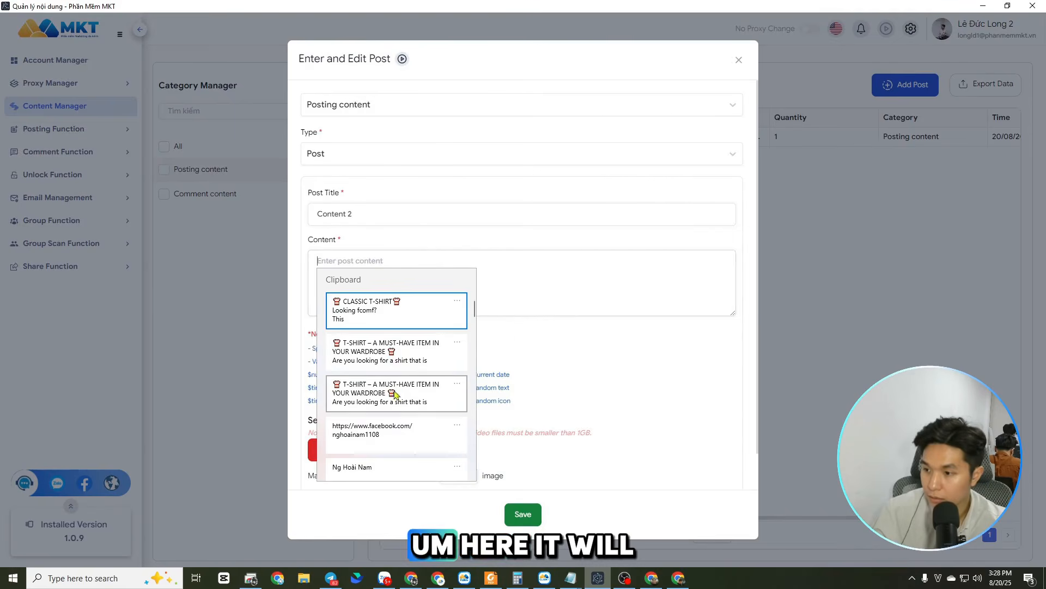
{"action": "left_click", "coordinate": [392, 360]}
{"action": "scroll", "coordinate": [469, 283], "scroll_direction": "up", "scroll_amount": 10}
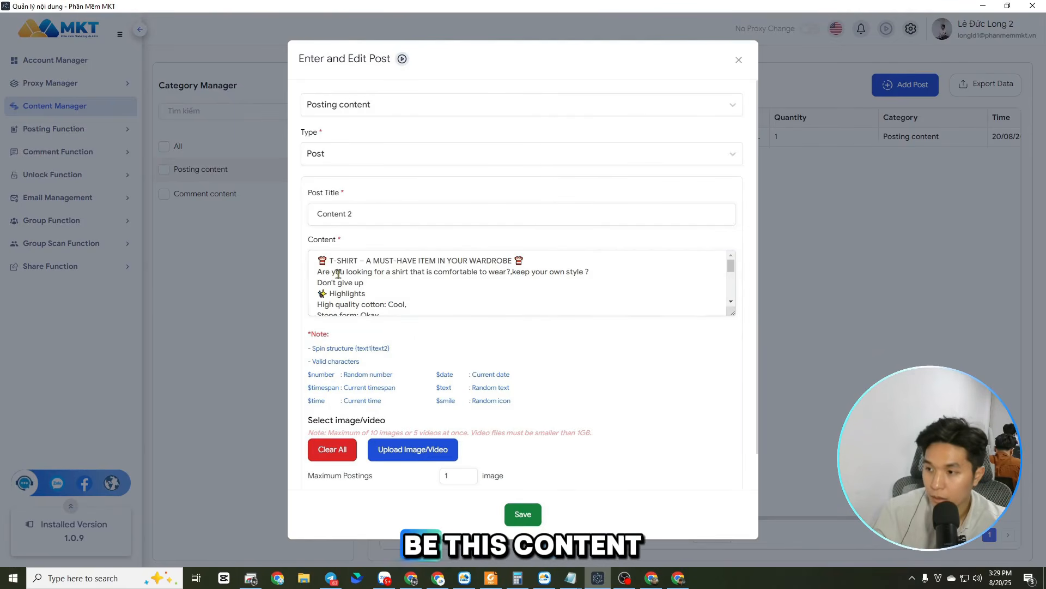
Review the pasted T-shirt text from the heading to the Telegram line alongside the list of valid variable codes
{"action": "scroll", "coordinate": [338, 274], "scroll_direction": "down", "scroll_amount": 10}
{"action": "scroll", "coordinate": [437, 280], "scroll_direction": "up", "scroll_amount": 10}
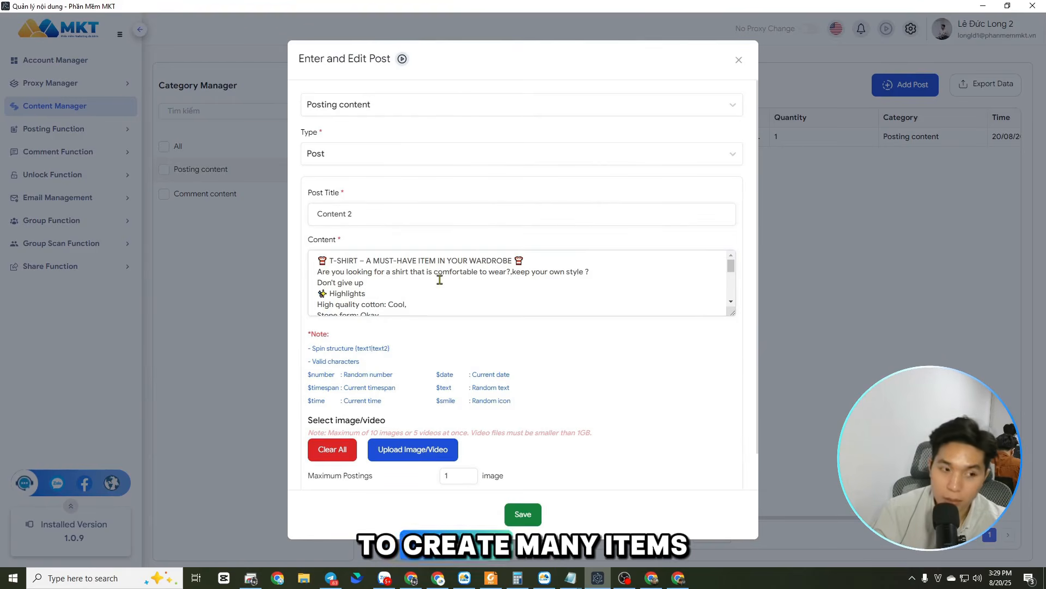
{"action": "scroll", "coordinate": [507, 278], "scroll_direction": "down", "scroll_amount": 10}
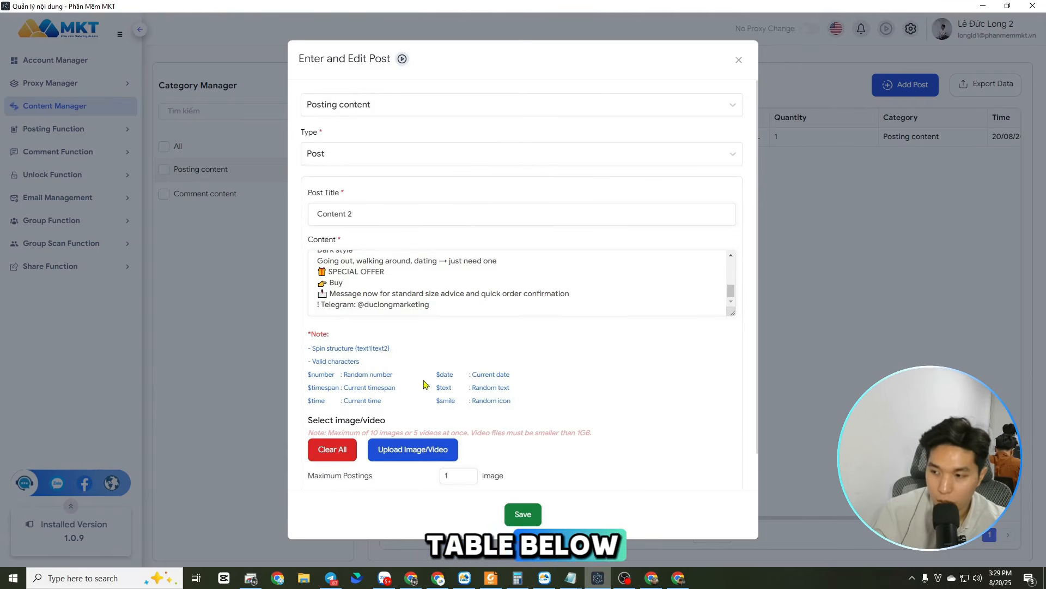
{"action": "scroll", "coordinate": [477, 293], "scroll_direction": "up", "scroll_amount": 10}
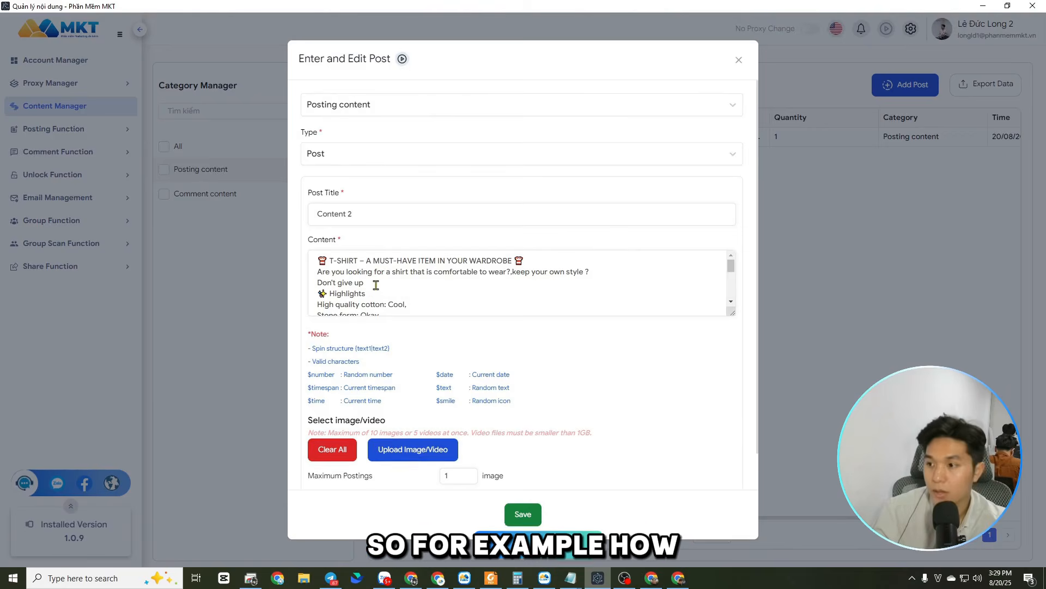
{"action": "left_click", "coordinate": [410, 297]}
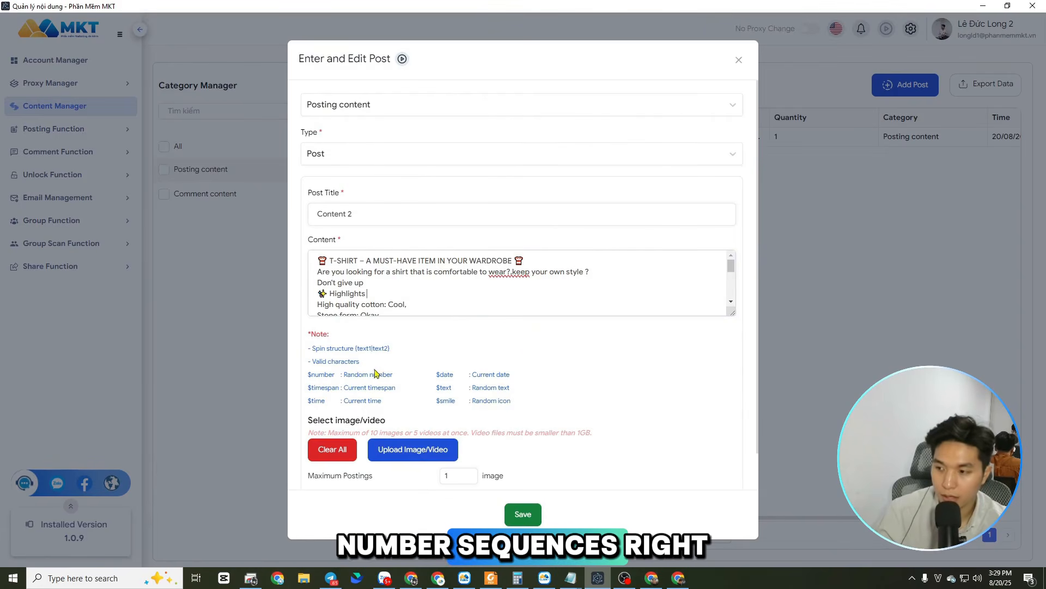
{"action": "scroll", "coordinate": [424, 297], "scroll_direction": "down", "scroll_amount": 1}
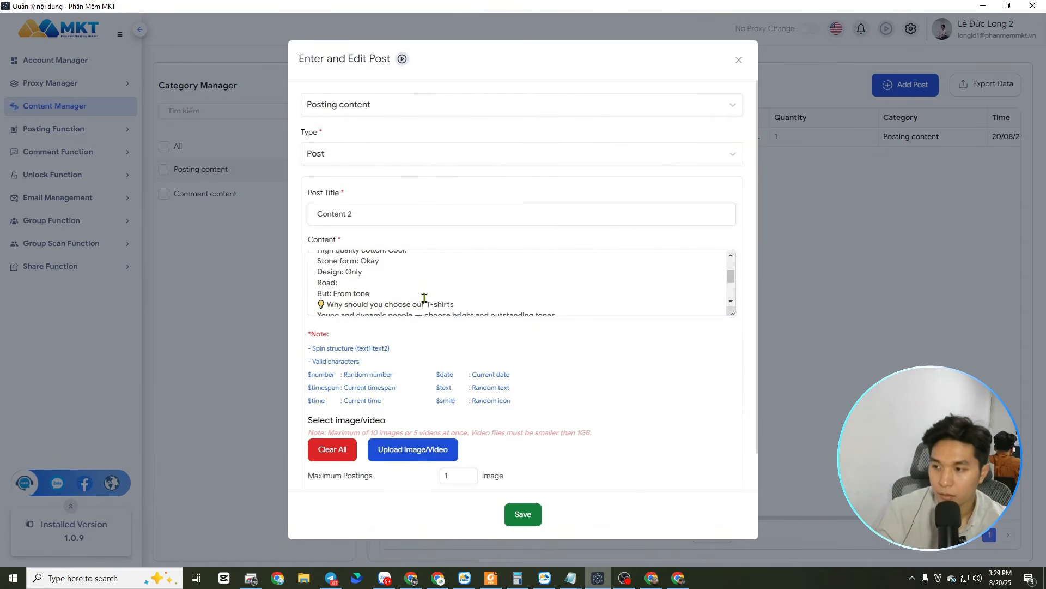
{"action": "scroll", "coordinate": [393, 287], "scroll_direction": "up", "scroll_amount": 1}
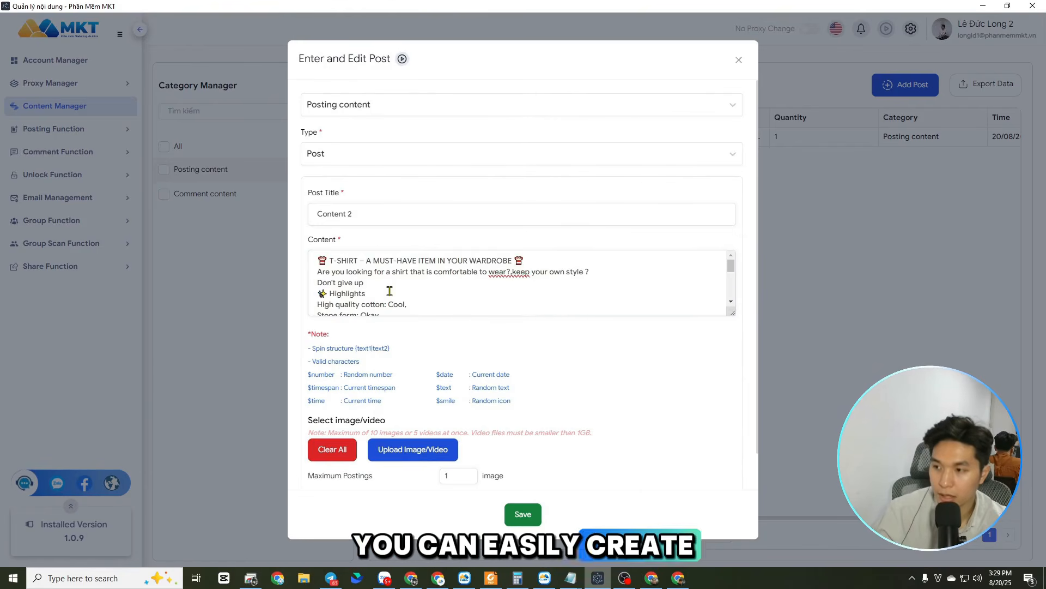
Add the random icon code $smile at the end of the Telegram line in the post content
{"action": "scroll", "coordinate": [383, 291], "scroll_direction": "down", "scroll_amount": 1}
{"action": "left_click", "coordinate": [394, 286]}
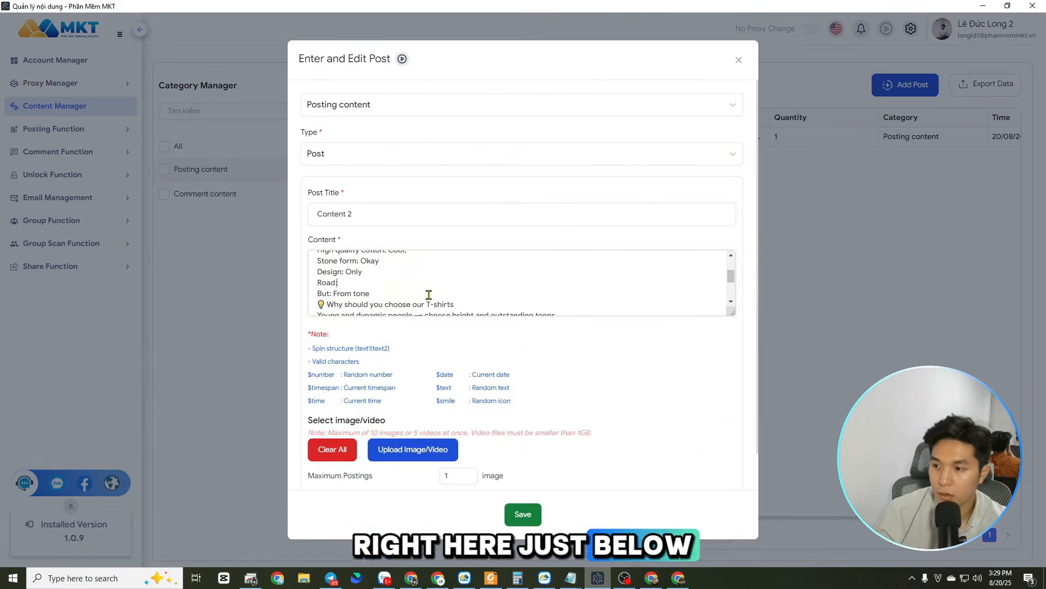
{"action": "scroll", "coordinate": [436, 293], "scroll_direction": "down", "scroll_amount": 1}
{"action": "scroll", "coordinate": [403, 311], "scroll_direction": "down", "scroll_amount": 3}
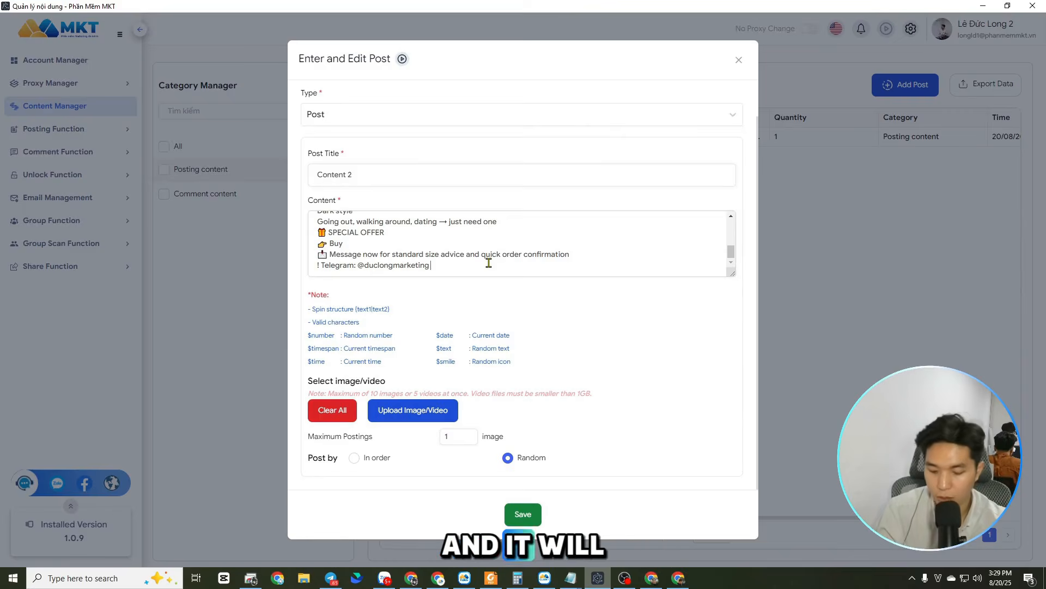
{"action": "type", "text": "$smile"}
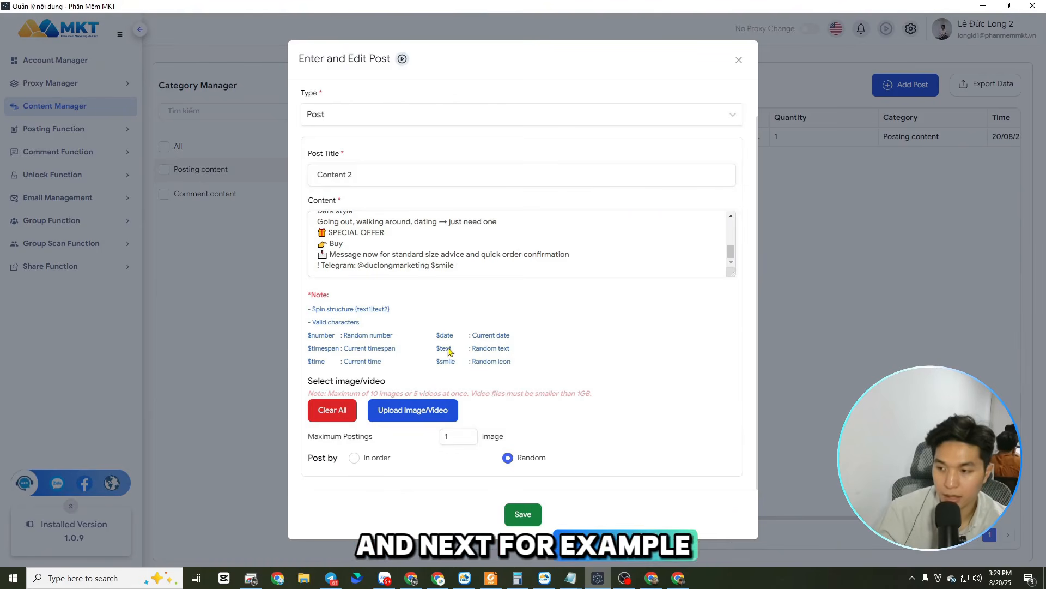
Add the code $text on a new line below the Telegram line and a second $smile at the Telegram line's end
{"action": "key", "text": "Return"}
{"action": "type", "text": "$text"}
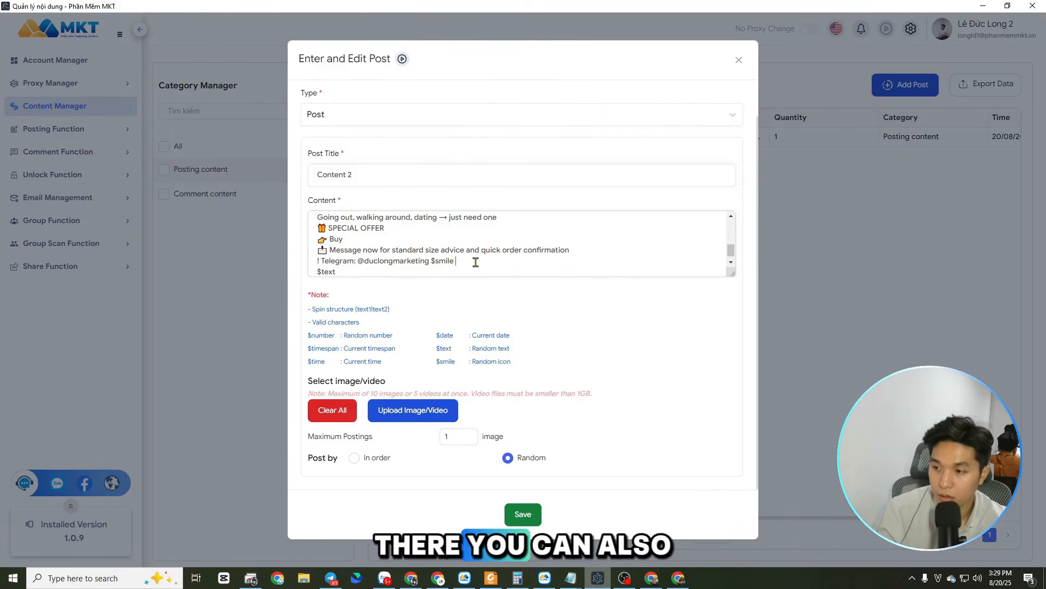
{"action": "type", "text": "ile"}
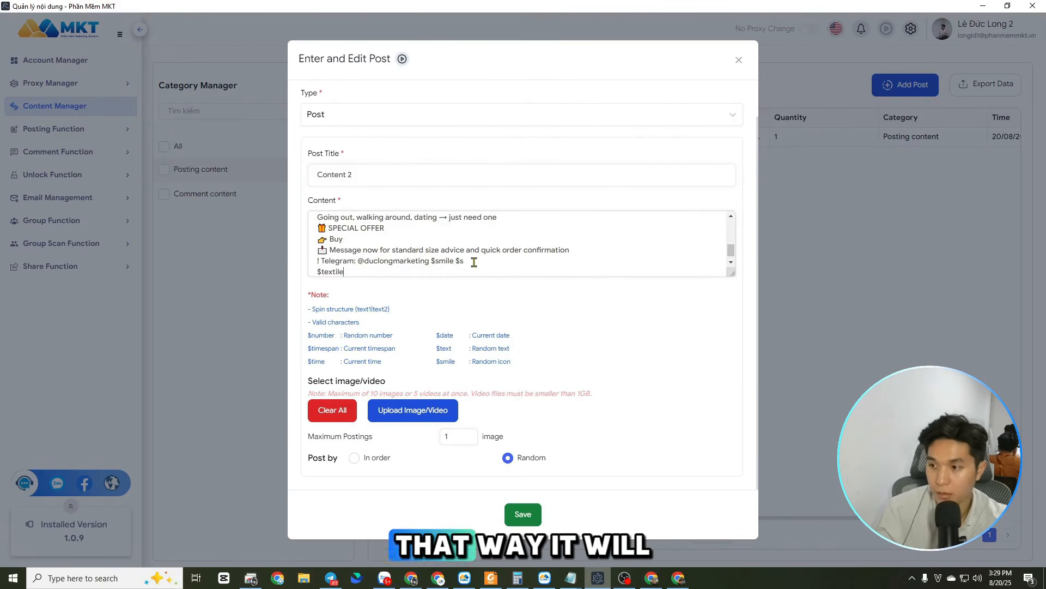
{"action": "key", "text": "BackSpace"}
{"action": "left_click", "coordinate": [470, 261]}
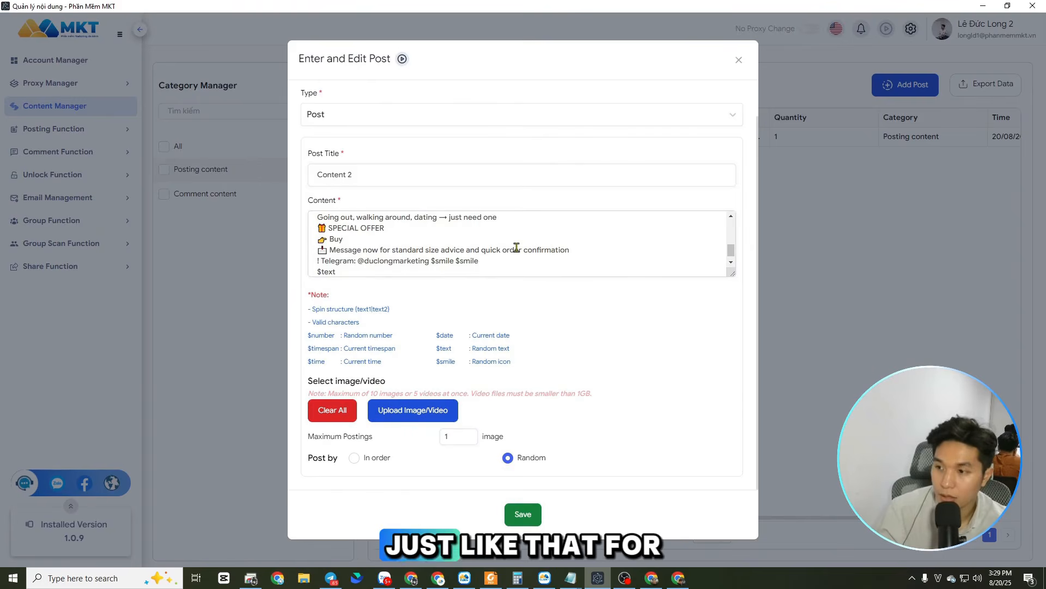
Place the $smile code at both the end and the start of the T-SHIRT heading line
{"action": "scroll", "coordinate": [518, 245], "scroll_direction": "up", "scroll_amount": 10}
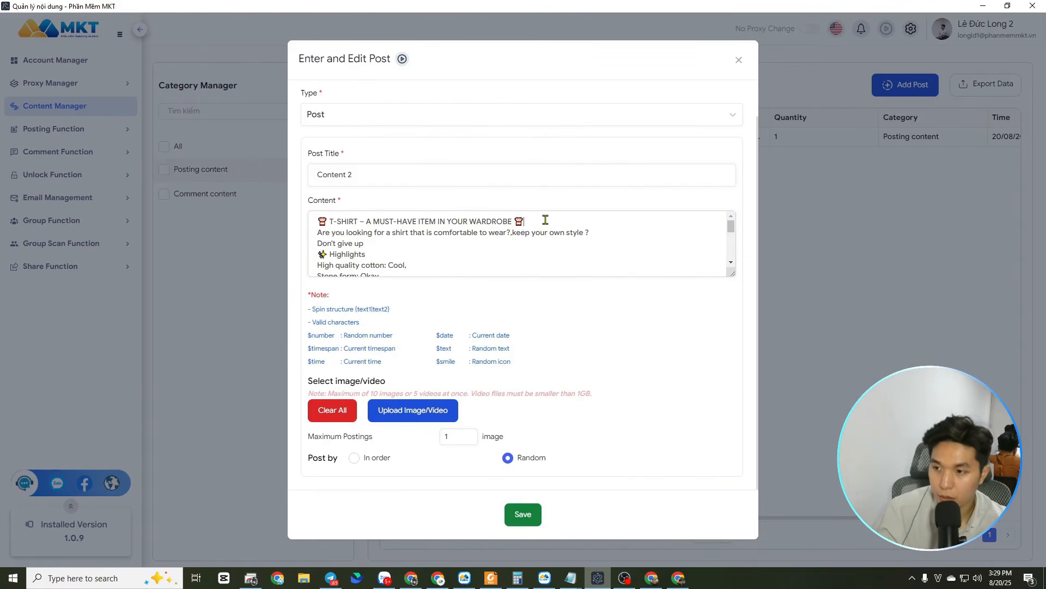
{"action": "type", "text": "smile"}
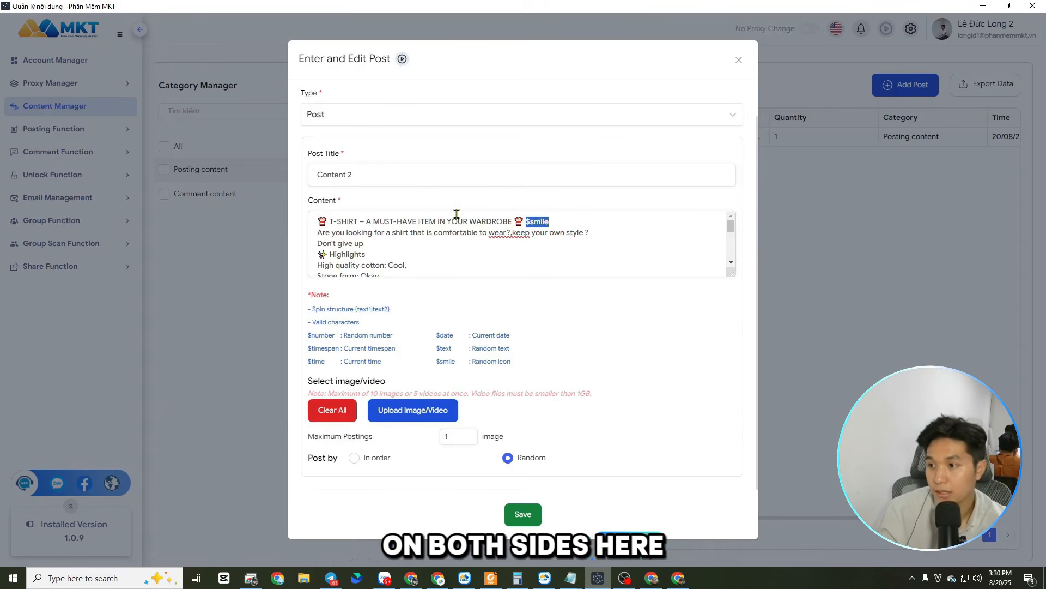
{"action": "left_click", "coordinate": [318, 221]}
{"action": "type", "text": "$smile"}
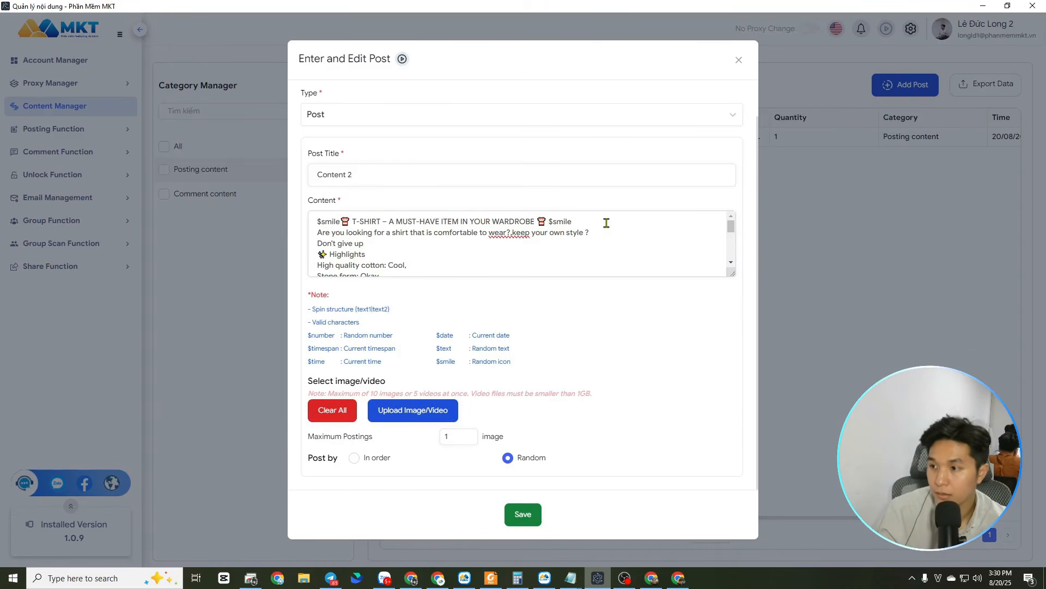
Set the media to be posted in order and attach the sUPPORT PNG image to the post
{"action": "scroll", "coordinate": [592, 236], "scroll_direction": "down", "scroll_amount": 5}
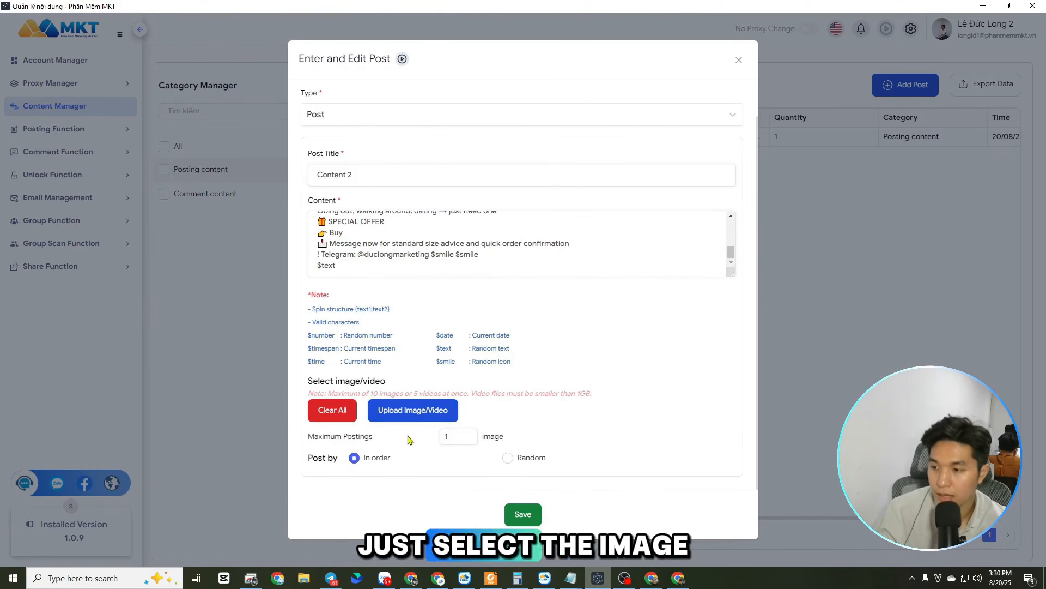
{"action": "left_click", "coordinate": [413, 410]}
{"action": "left_click", "coordinate": [216, 97]}
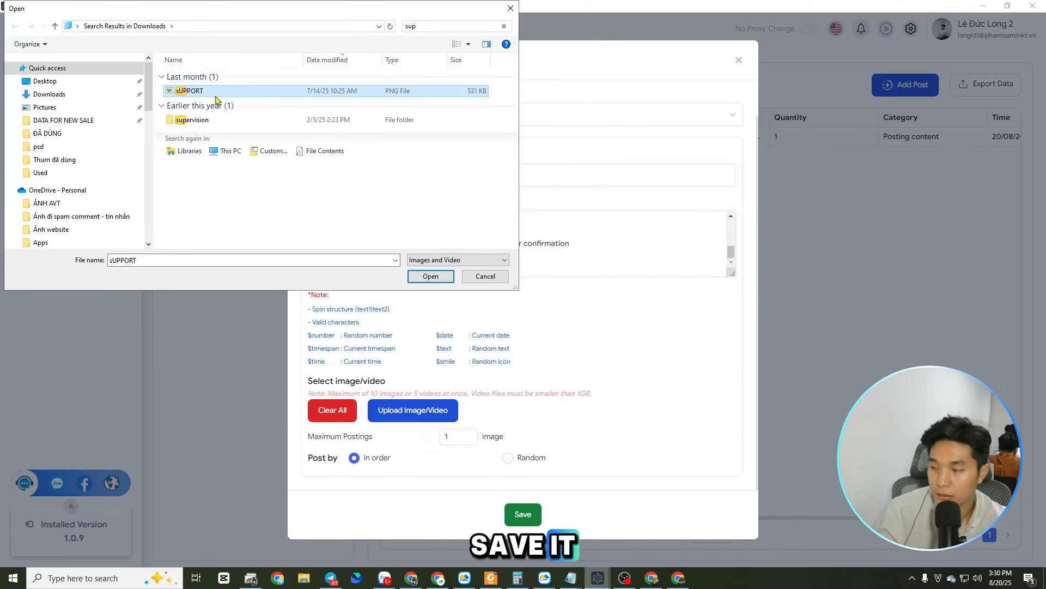
{"action": "left_click", "coordinate": [430, 277]}
Preview the attached image, close the preview and save the Content 2 post
{"action": "scroll", "coordinate": [556, 341], "scroll_direction": "down", "scroll_amount": 4}
{"action": "left_click", "coordinate": [717, 297]}
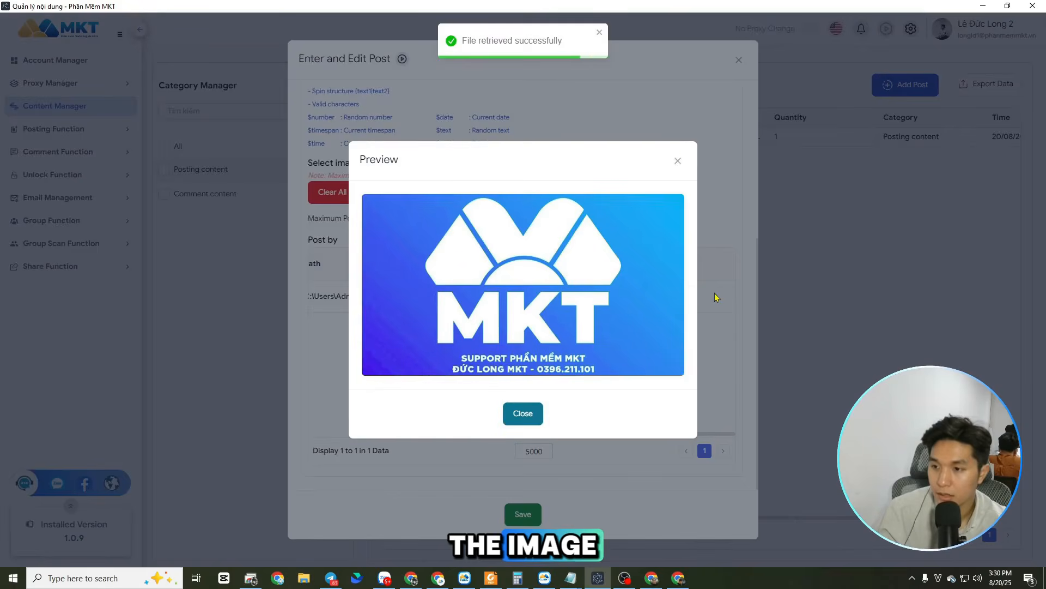
{"action": "left_click", "coordinate": [677, 161]}
{"action": "scroll", "coordinate": [545, 352], "scroll_direction": "up", "scroll_amount": 6}
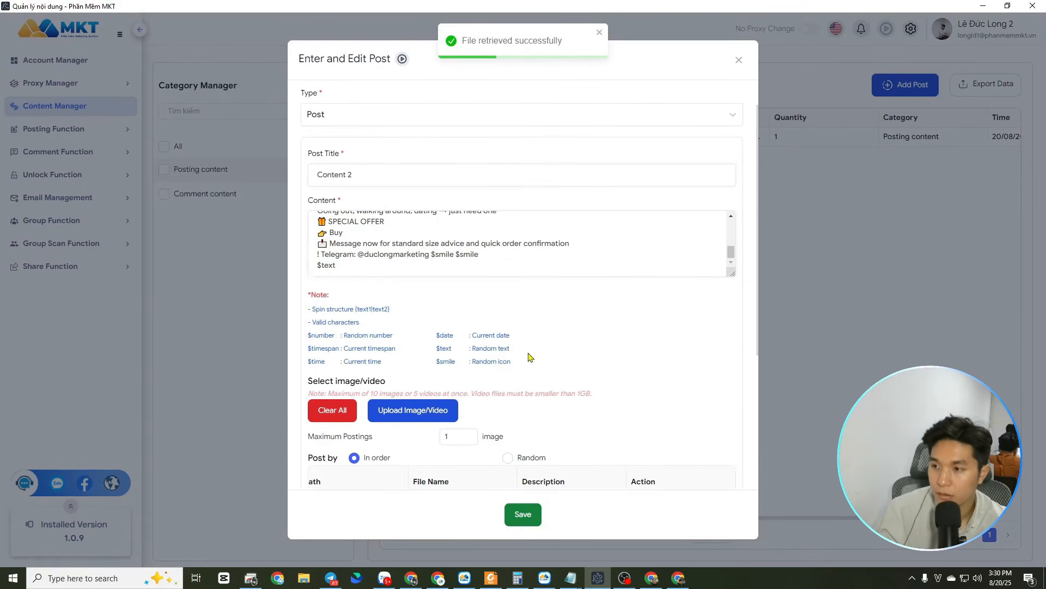
{"action": "left_click", "coordinate": [523, 513]}
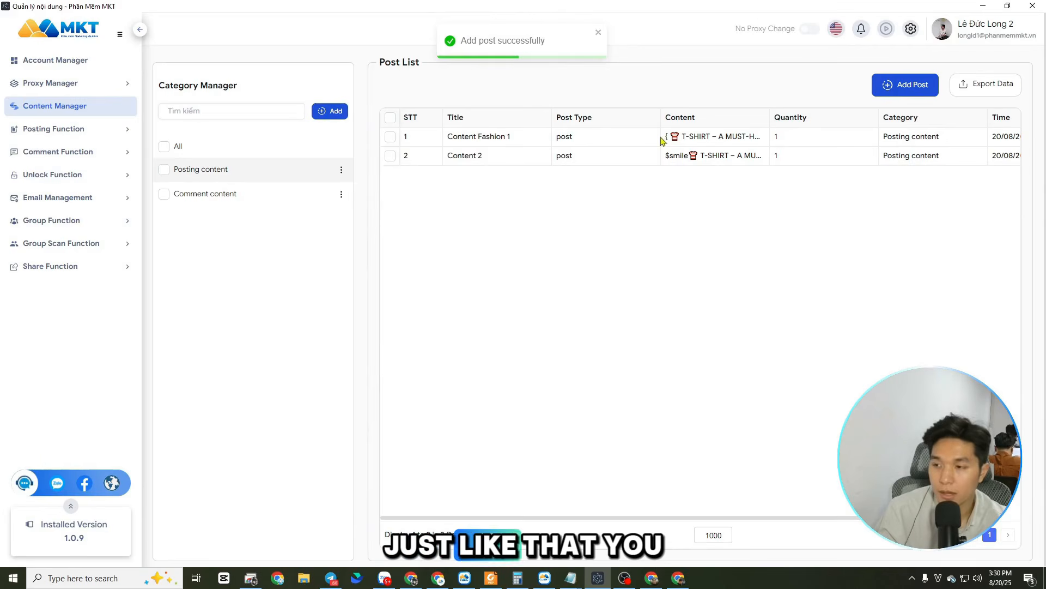
In the Post to group function, choose Content 2 as the content to post and allow duplicate content between accounts
{"action": "left_click", "coordinate": [76, 129]}
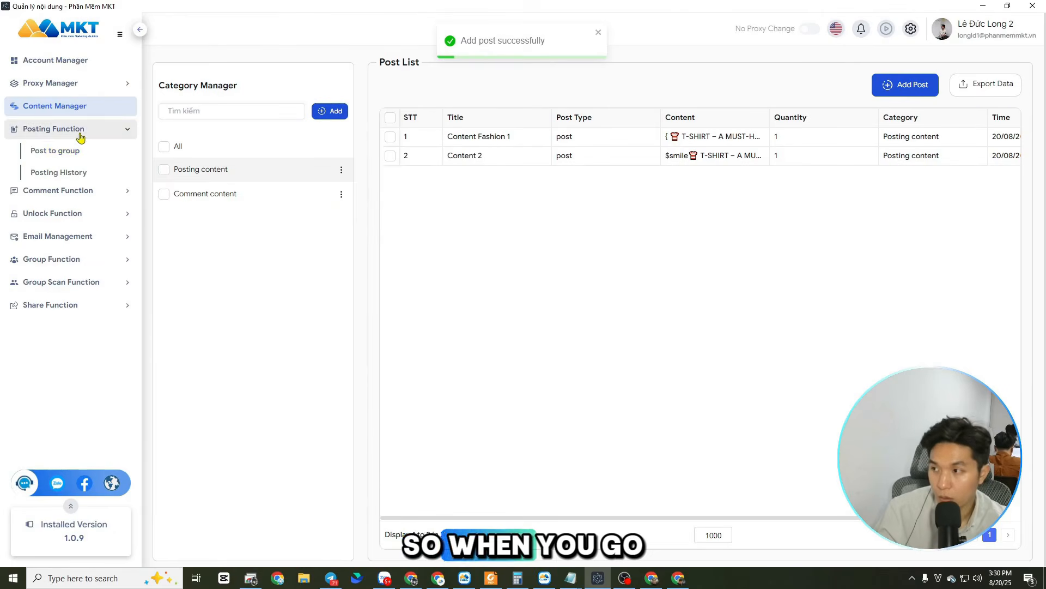
{"action": "left_click", "coordinate": [62, 155]}
{"action": "left_click", "coordinate": [385, 120]}
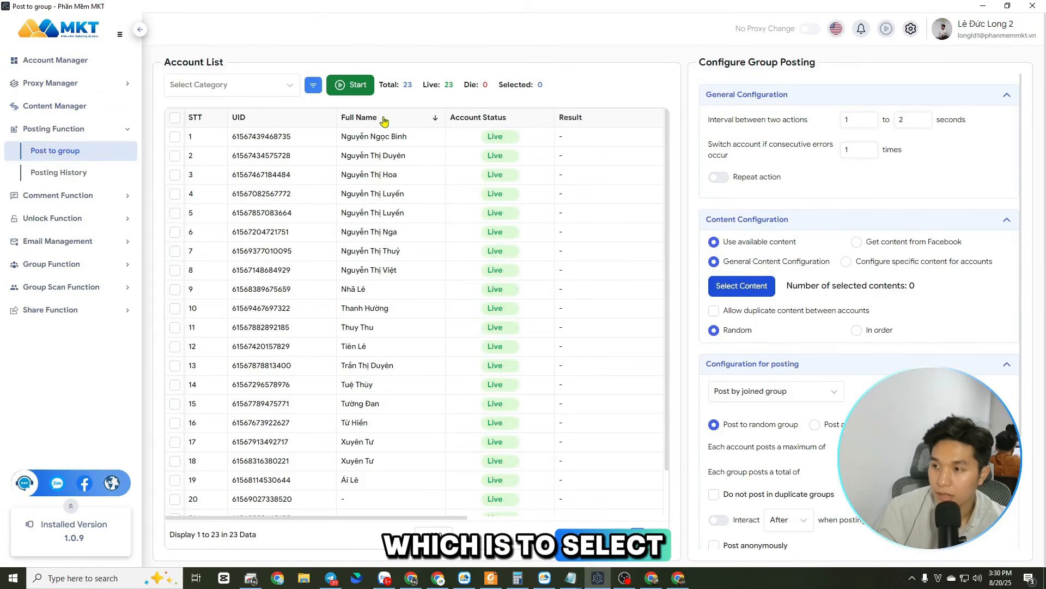
{"action": "left_click", "coordinate": [738, 287]}
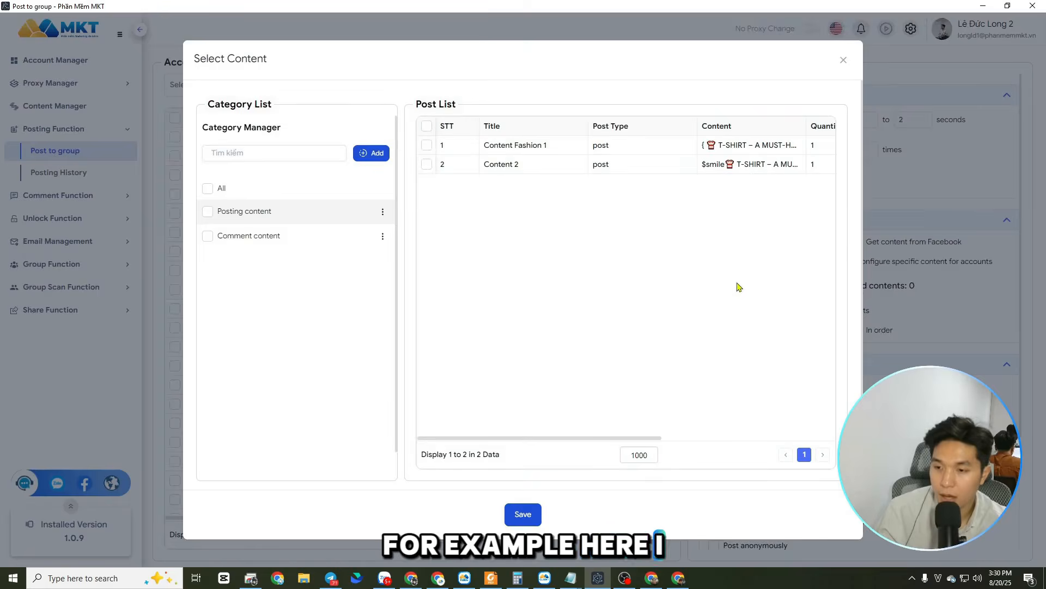
{"action": "left_click", "coordinate": [427, 164]}
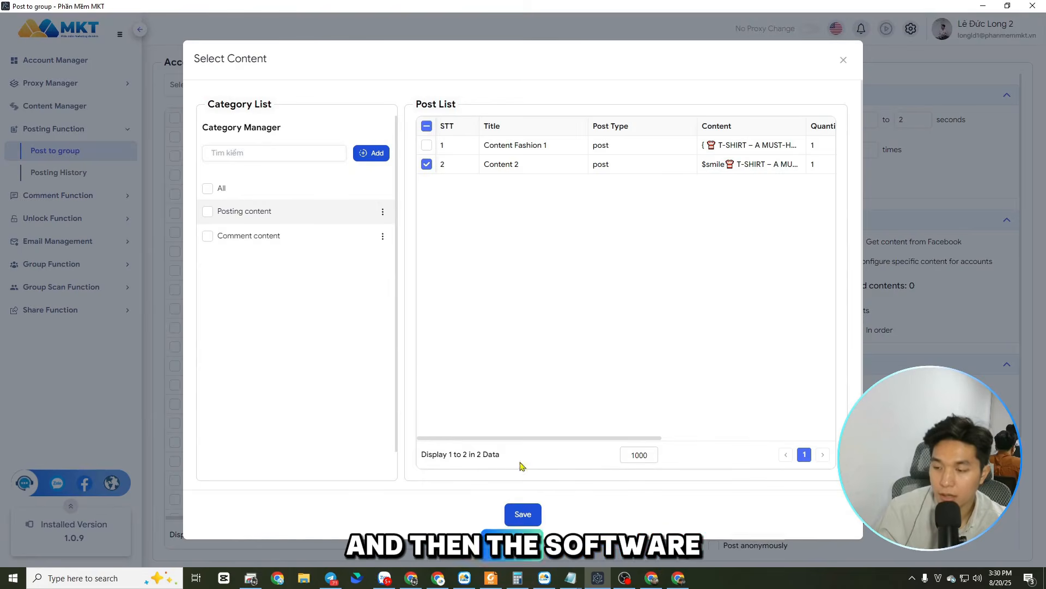
{"action": "left_click", "coordinate": [523, 513]}
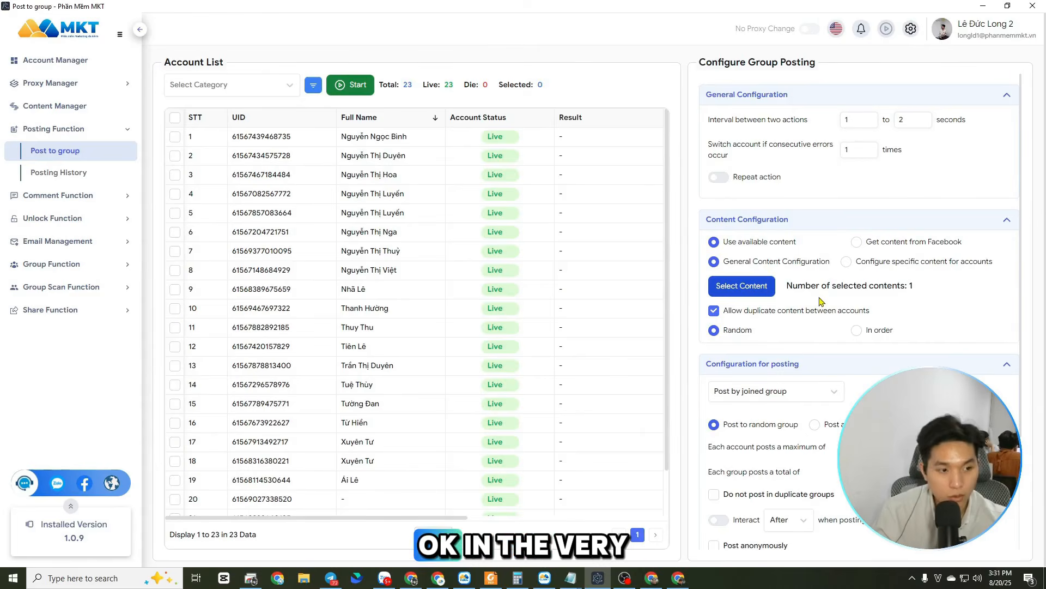
Set the posting method in the posting configuration to Post by group ID and look through the alternative methods
{"action": "scroll", "coordinate": [920, 327], "scroll_direction": "down", "scroll_amount": 3}
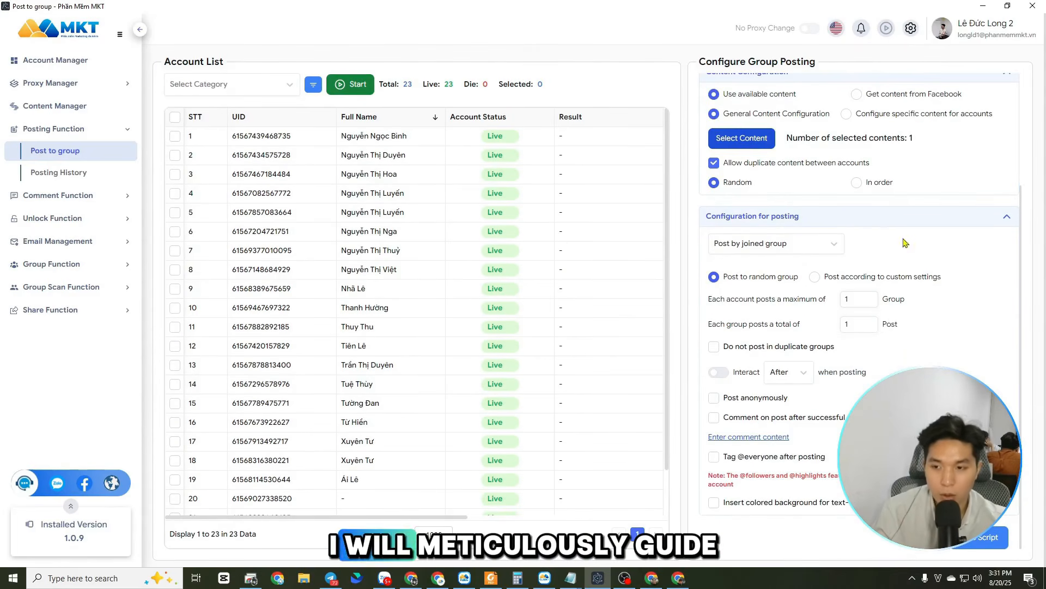
{"action": "scroll", "coordinate": [920, 327], "scroll_direction": "up", "scroll_amount": 3}
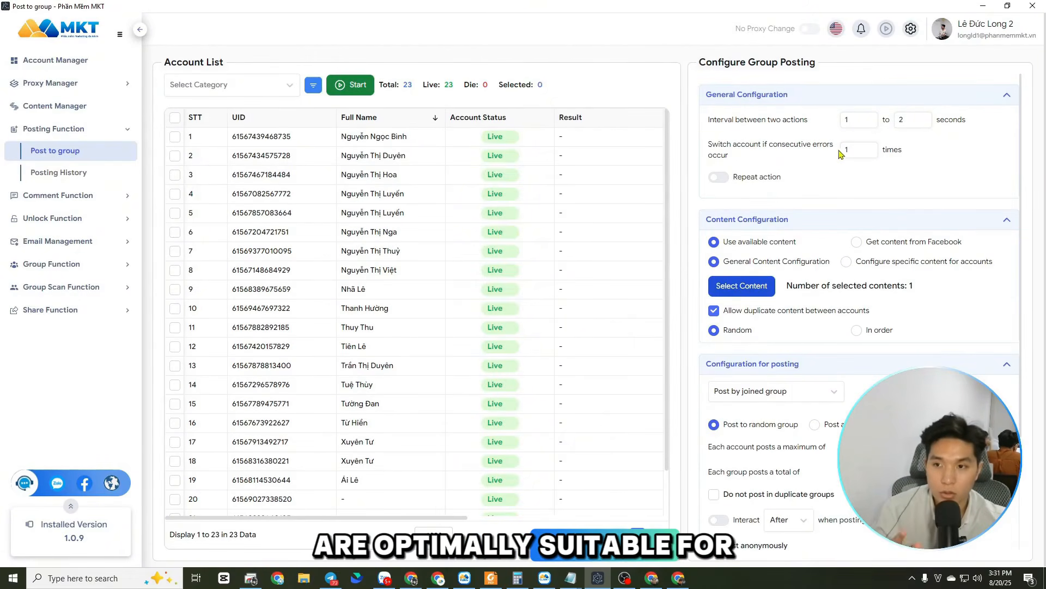
{"action": "scroll", "coordinate": [854, 282], "scroll_direction": "down", "scroll_amount": 3}
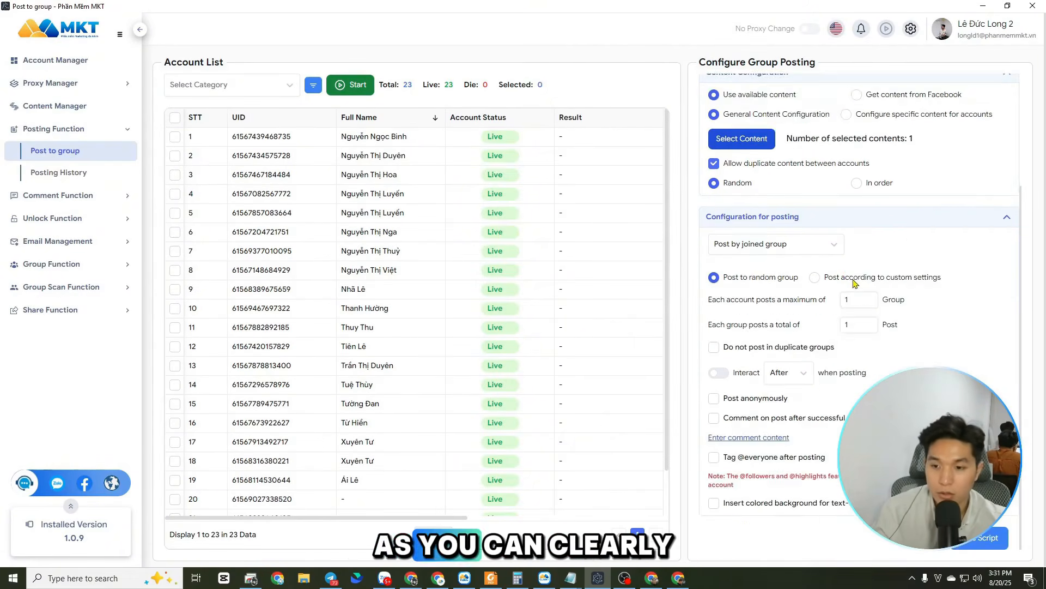
{"action": "left_click", "coordinate": [778, 248]}
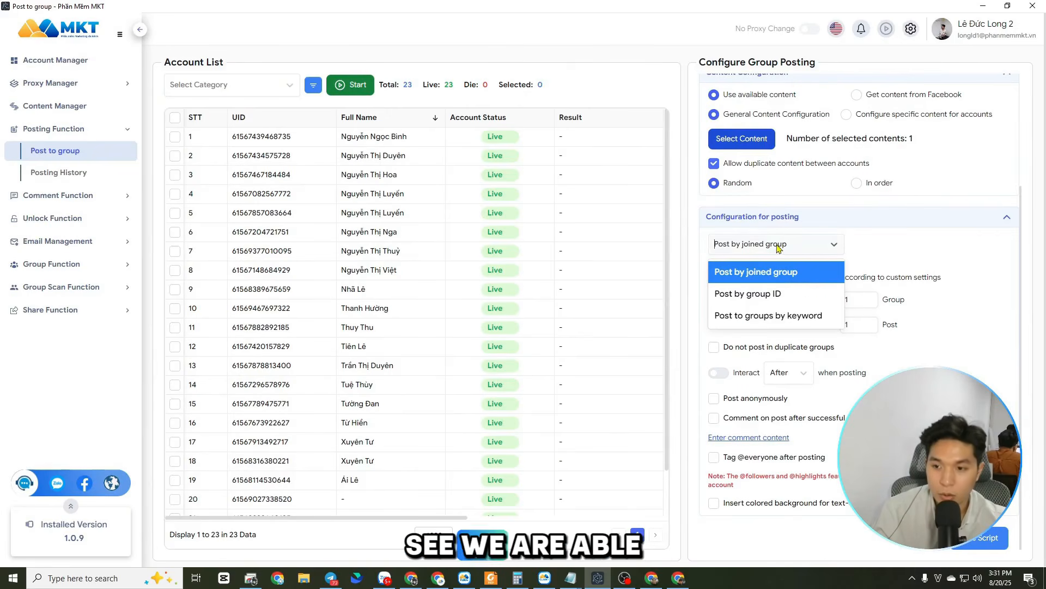
{"action": "left_click", "coordinate": [779, 295]}
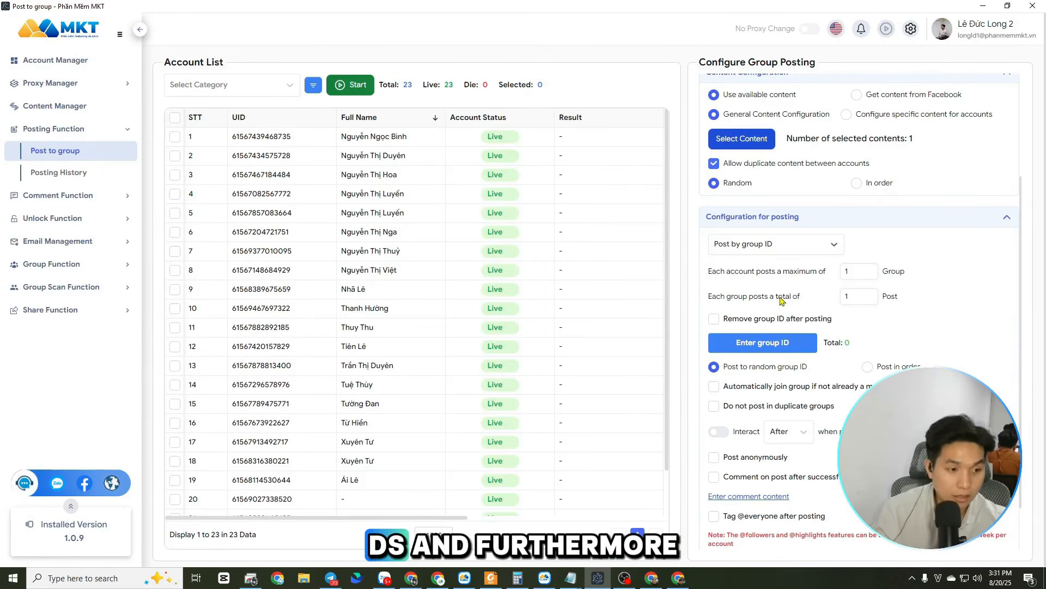
{"action": "left_click", "coordinate": [803, 249]}
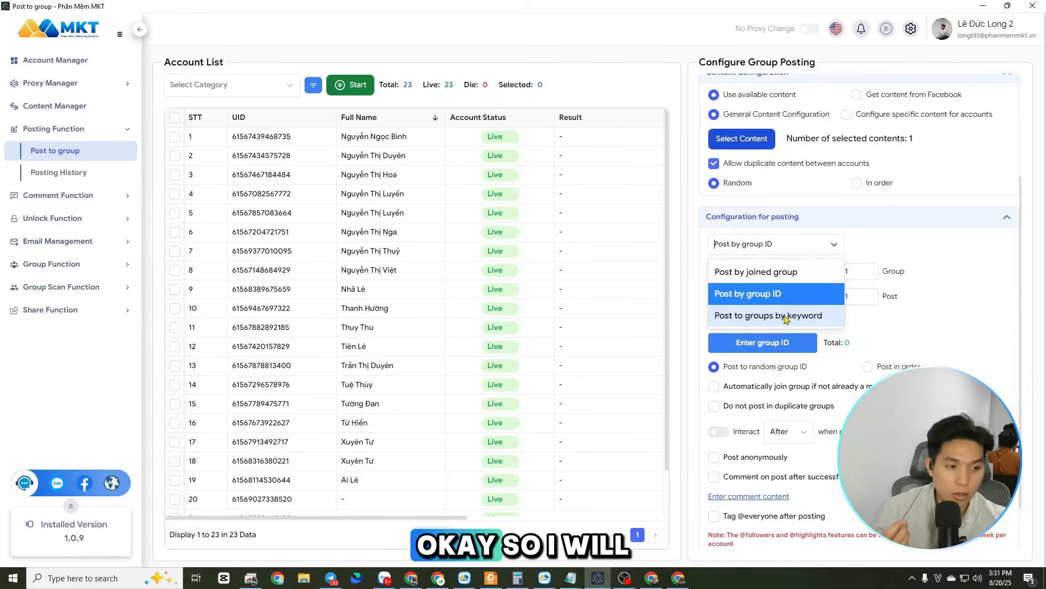
{"action": "left_click", "coordinate": [930, 297]}
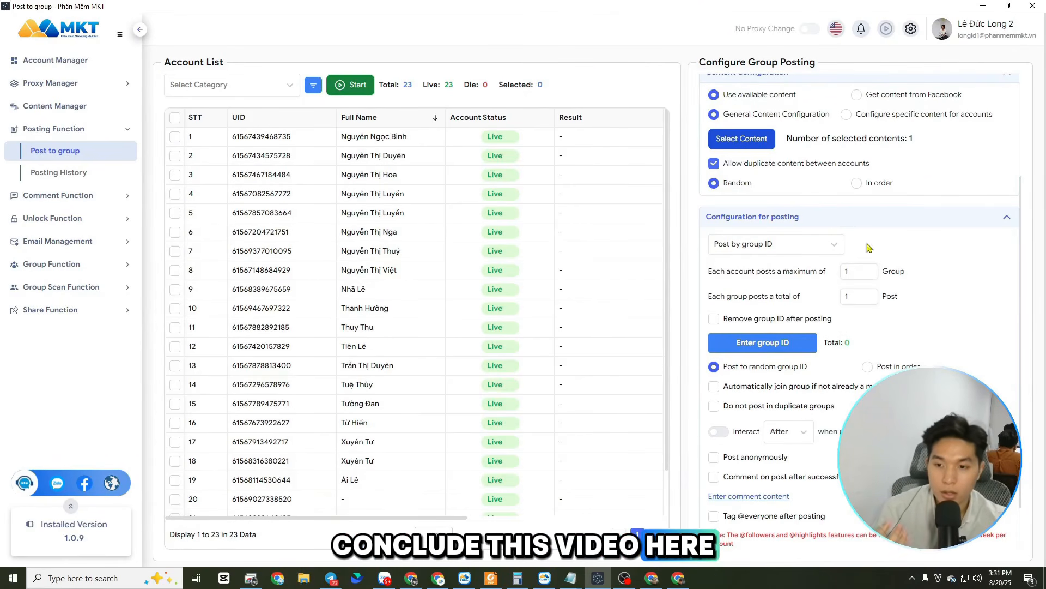
{"action": "scroll", "coordinate": [908, 352], "scroll_direction": "down", "scroll_amount": 1}
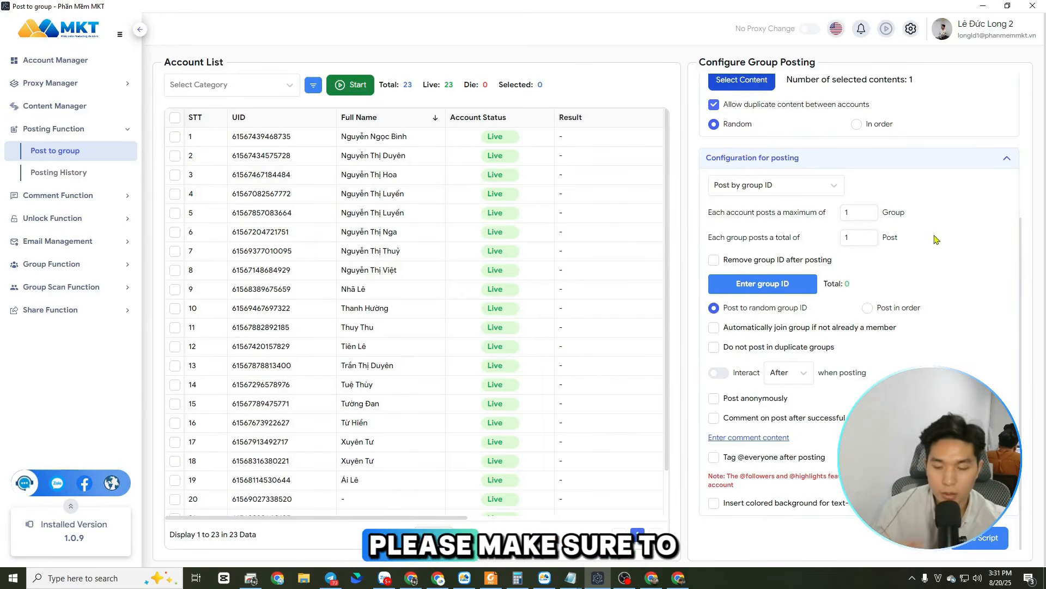
{"action": "scroll", "coordinate": [930, 272], "scroll_direction": "up", "scroll_amount": 4}
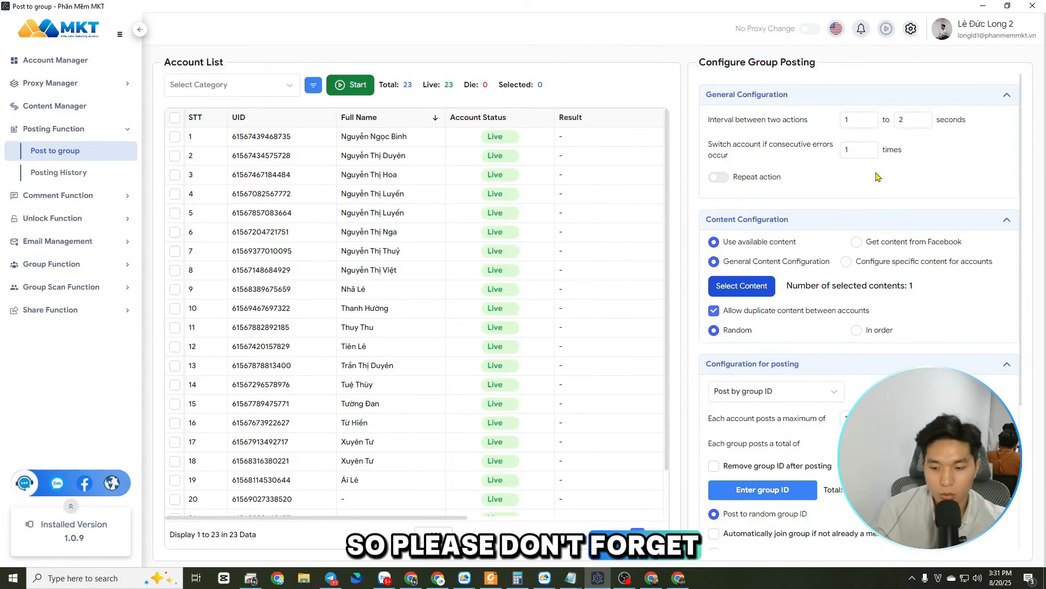
{"action": "scroll", "coordinate": [934, 347], "scroll_direction": "down", "scroll_amount": 3}
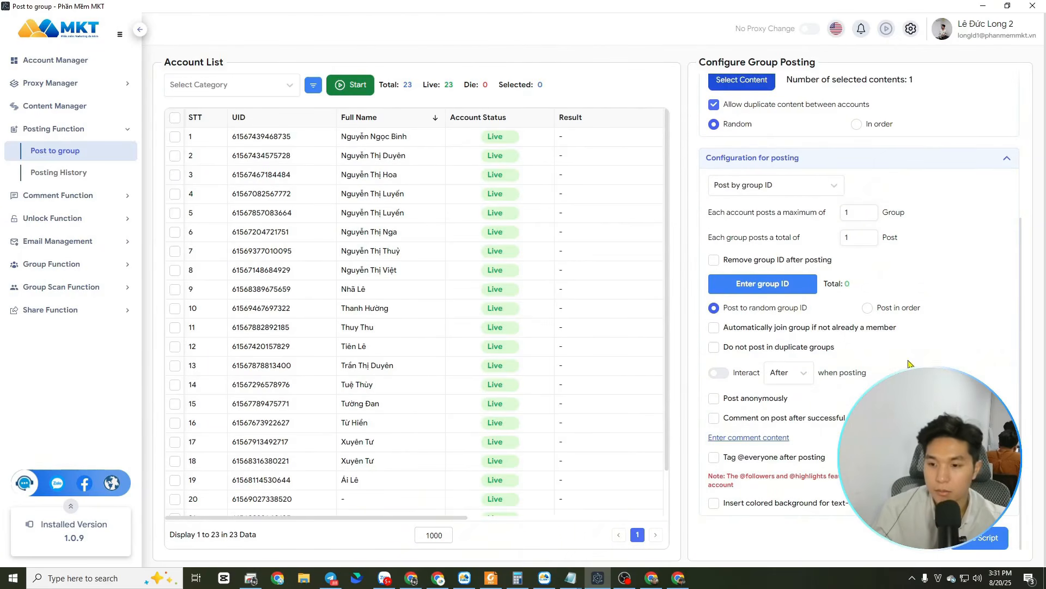